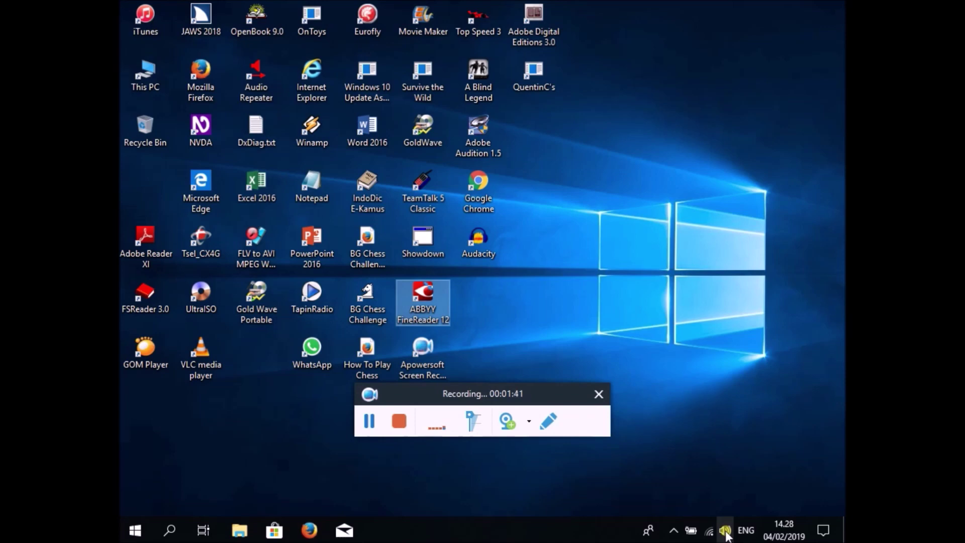
key("Down")
key("Up")
key("Down")
key("Up")
key("Down")
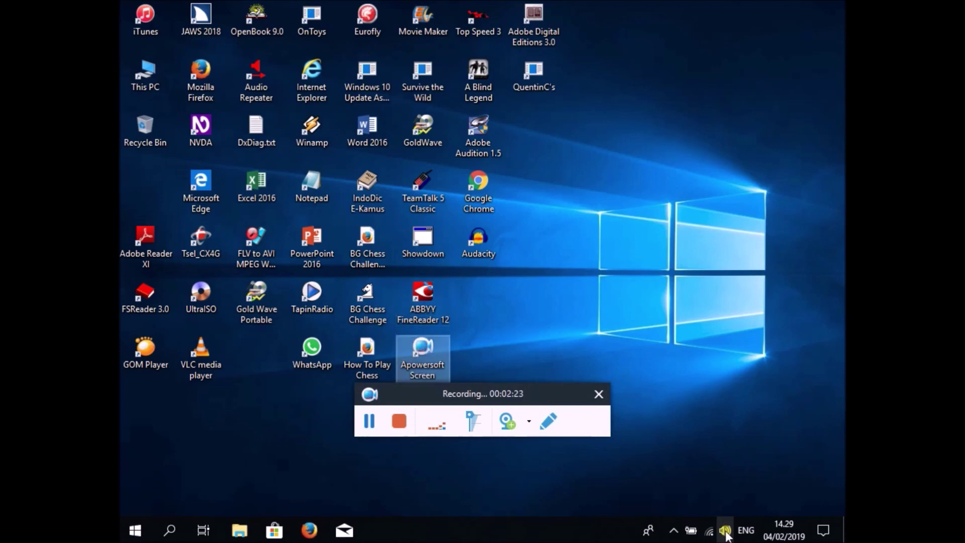
Launch Mozilla Firefox from the desktop with its bookmarks sidebar shown, and enlarge the browser window to fill the screen
key("m")
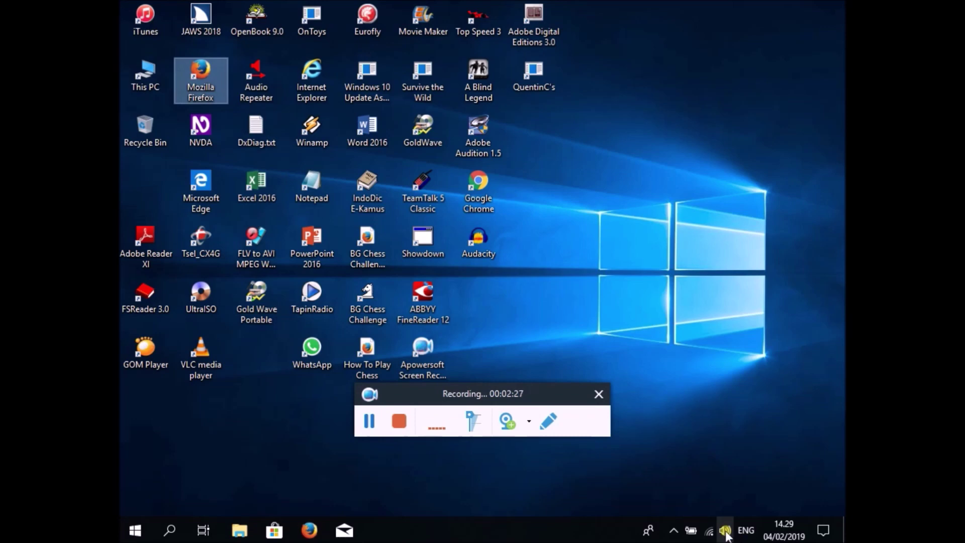
key("Return")
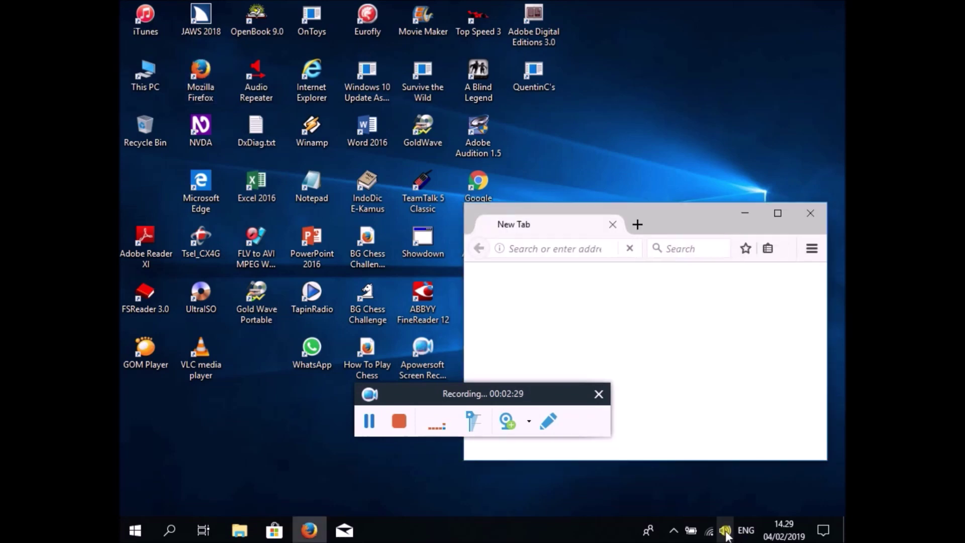
key("ctrl+b")
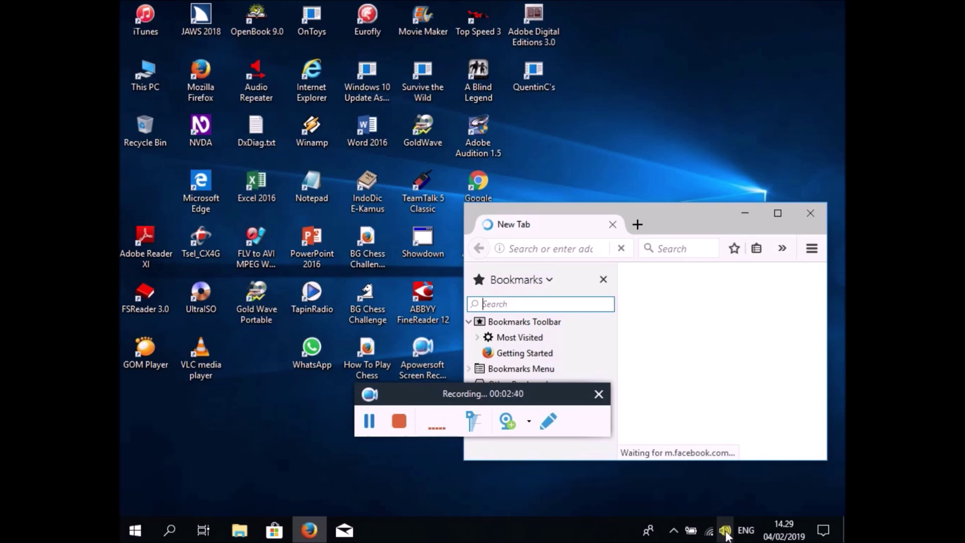
key("super+d")
key("alt+Tab")
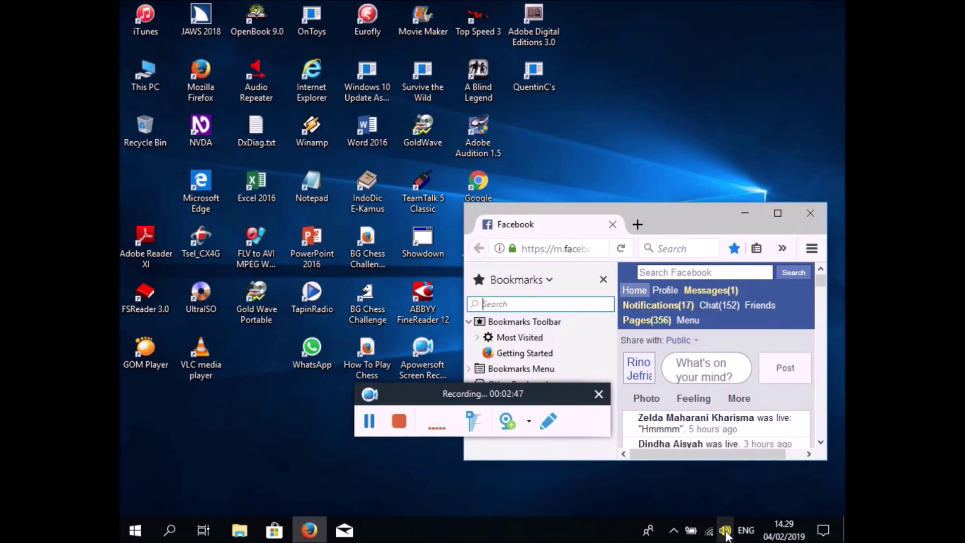
key("F11")
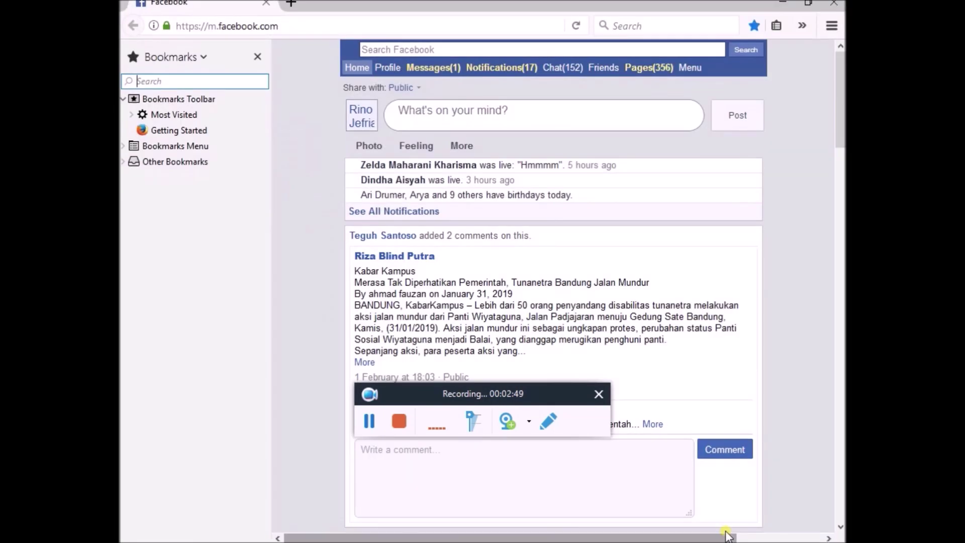
Replace the Facebook address with blogger.com and load the Blogger home page
key("ctrl+l")
key("BackSpace")
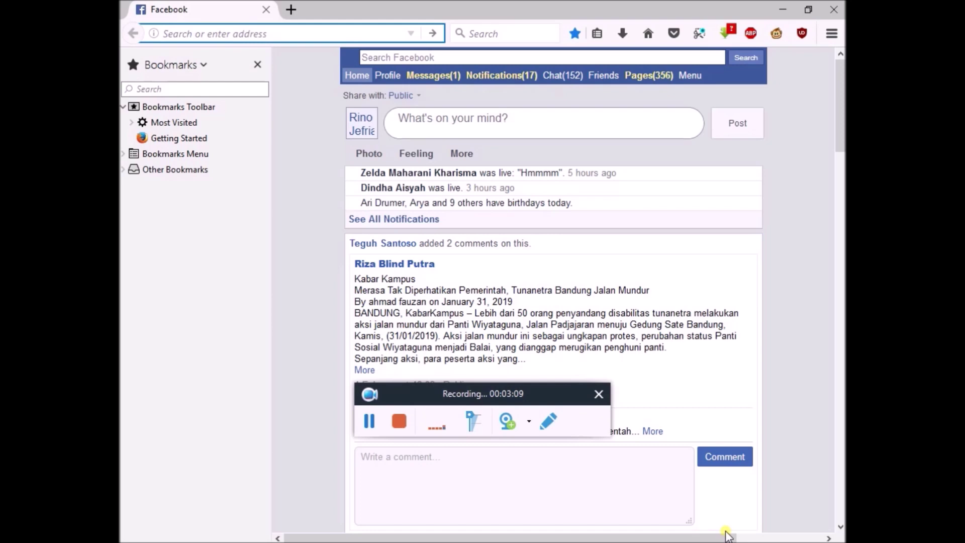
type("bl")
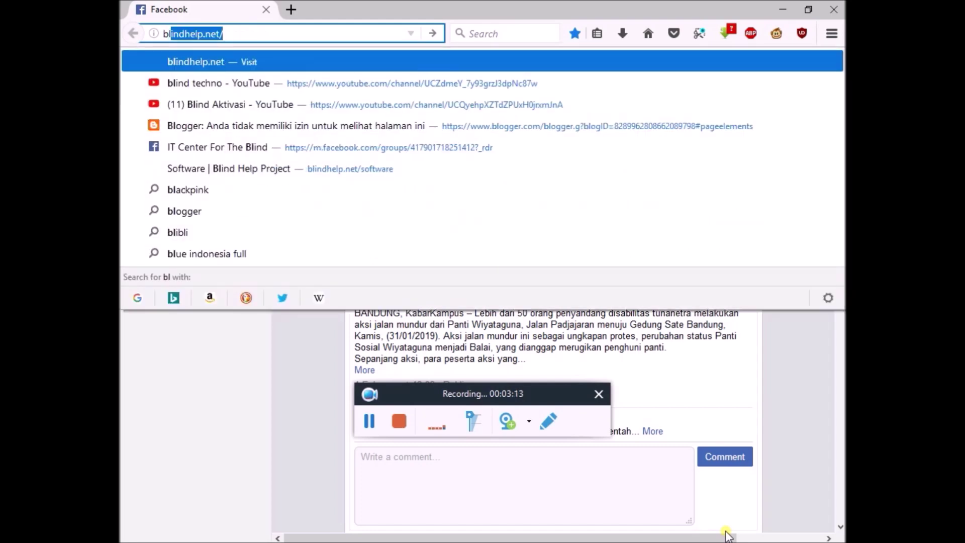
type("ogge")
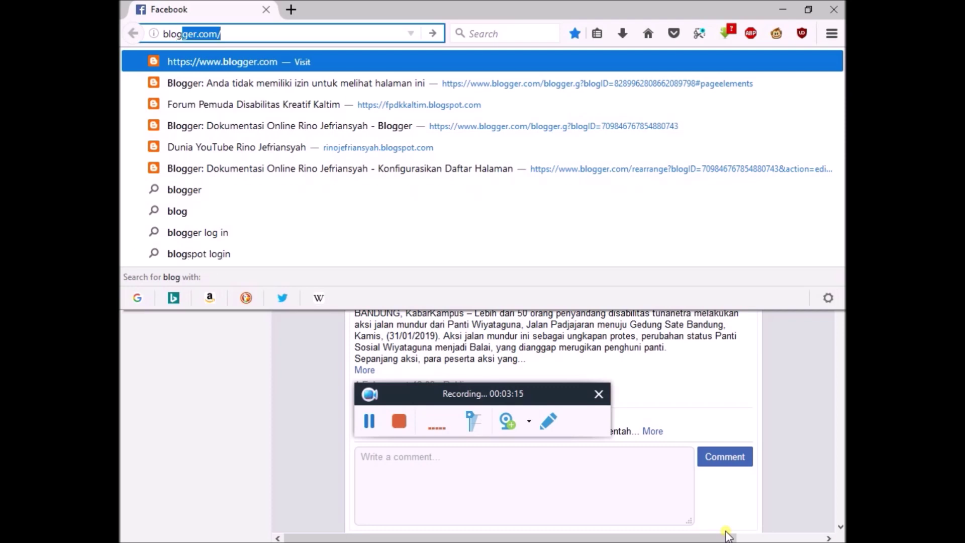
type("r.c")
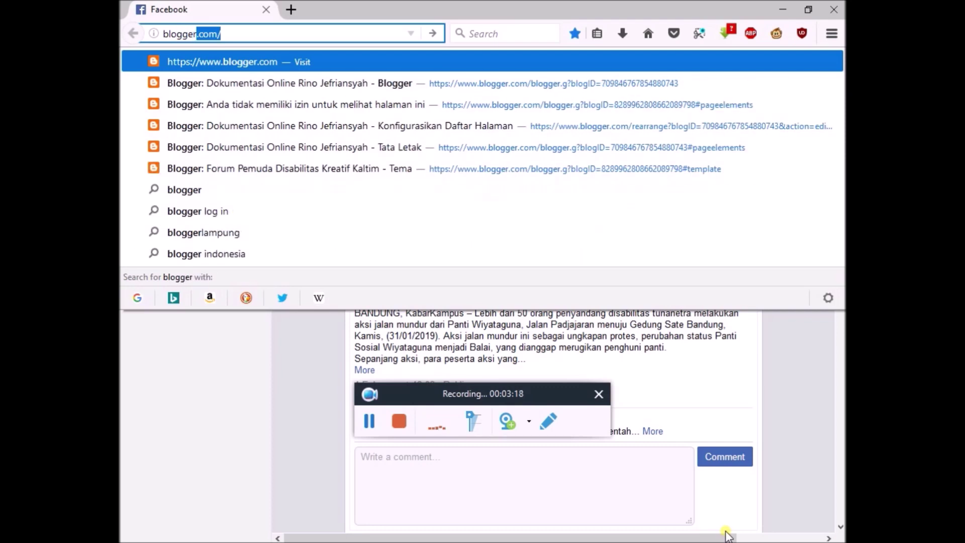
type("om")
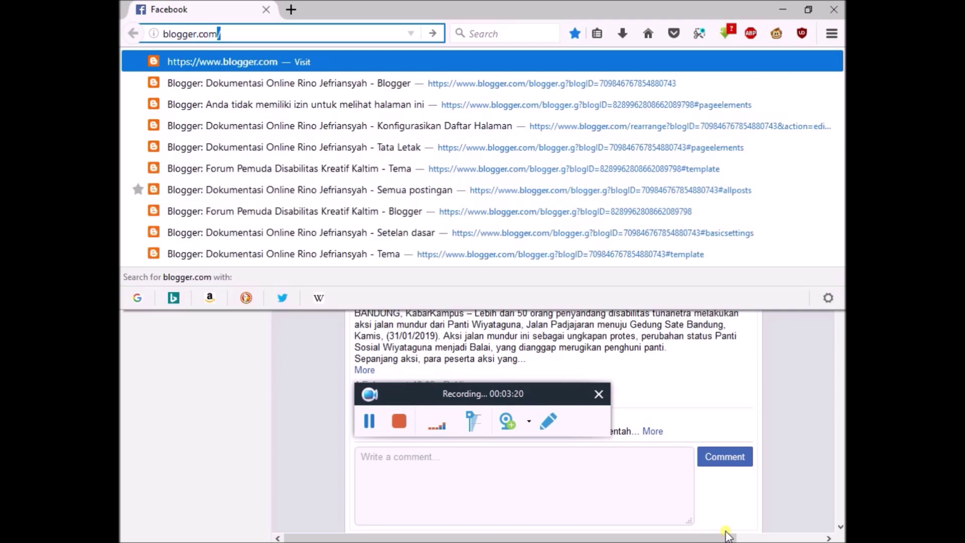
key("Return")
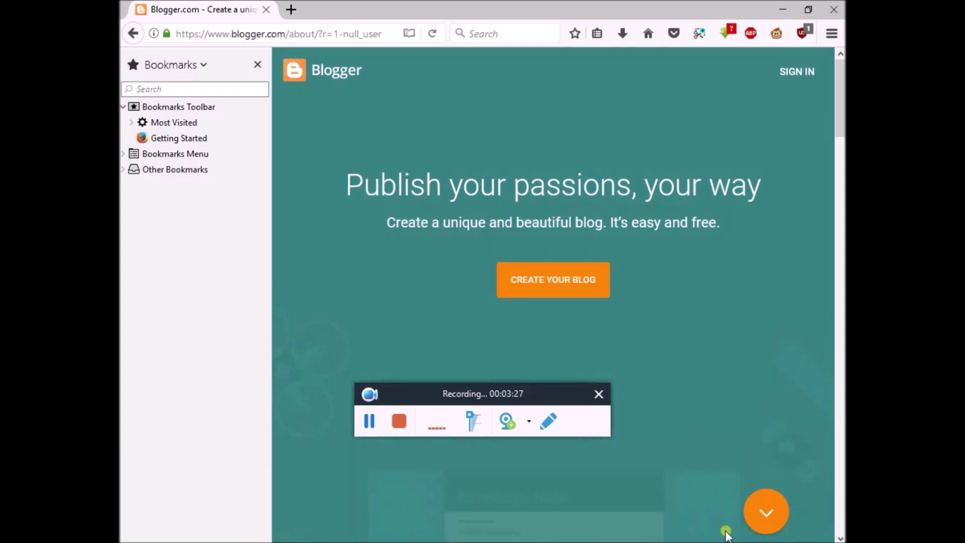
Open the sign-in page from the Blogger home page
key("Tab")
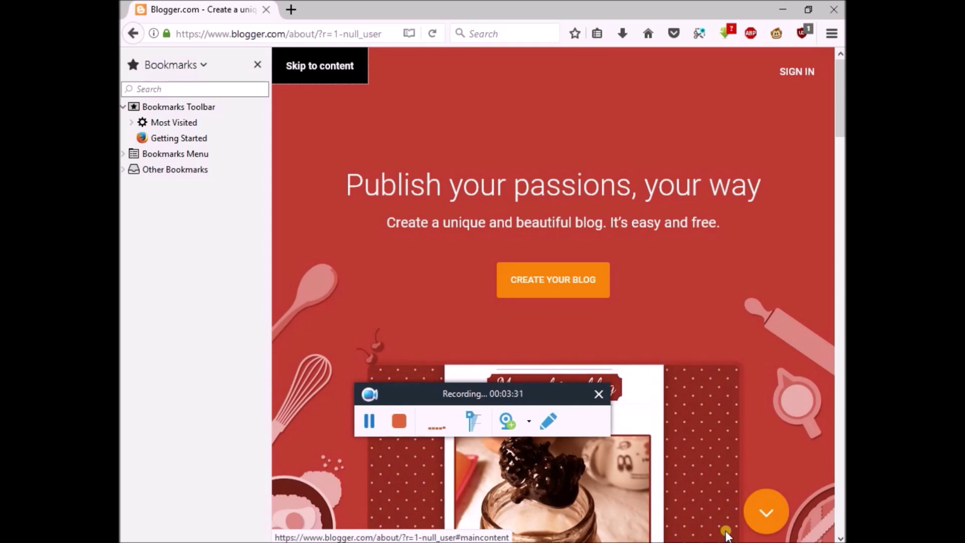
key("Tab")
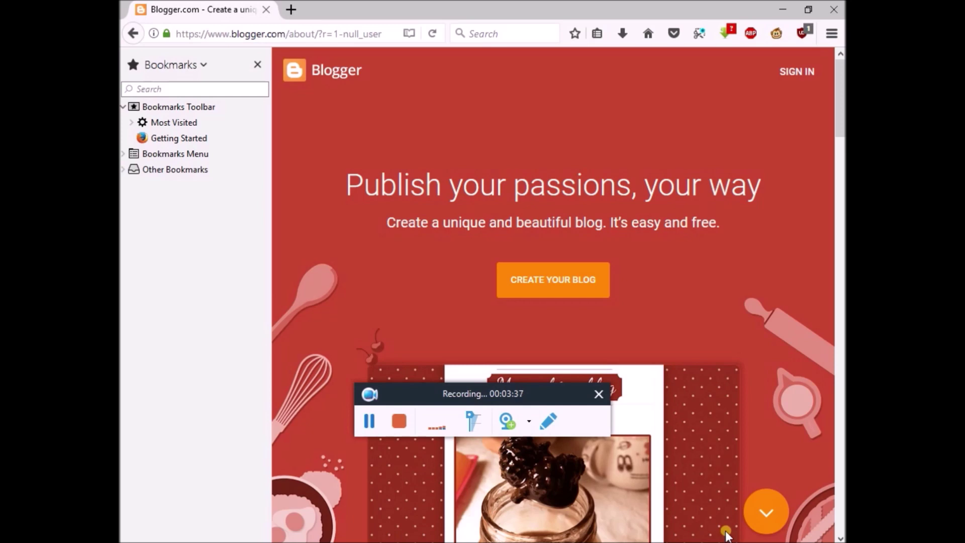
key("Tab")
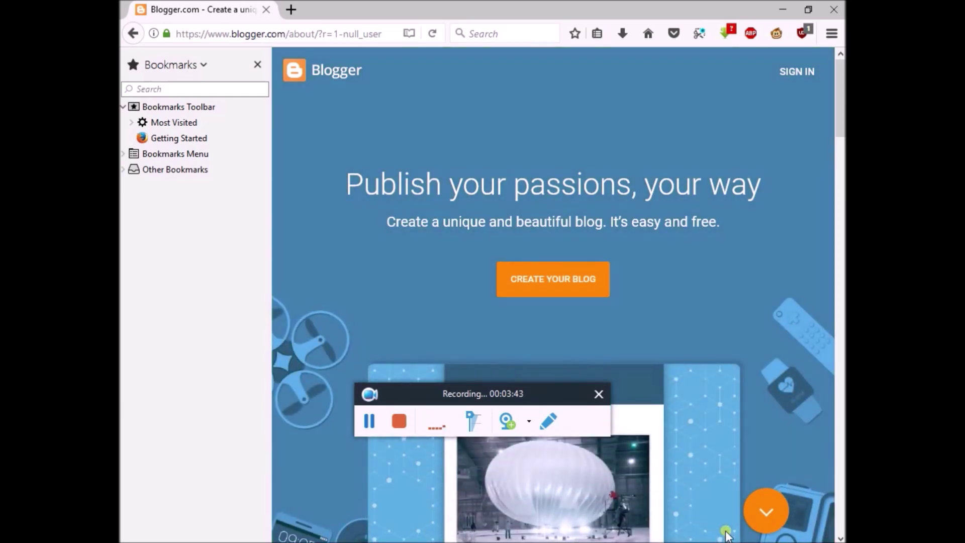
key("Tab")
key("Tab")
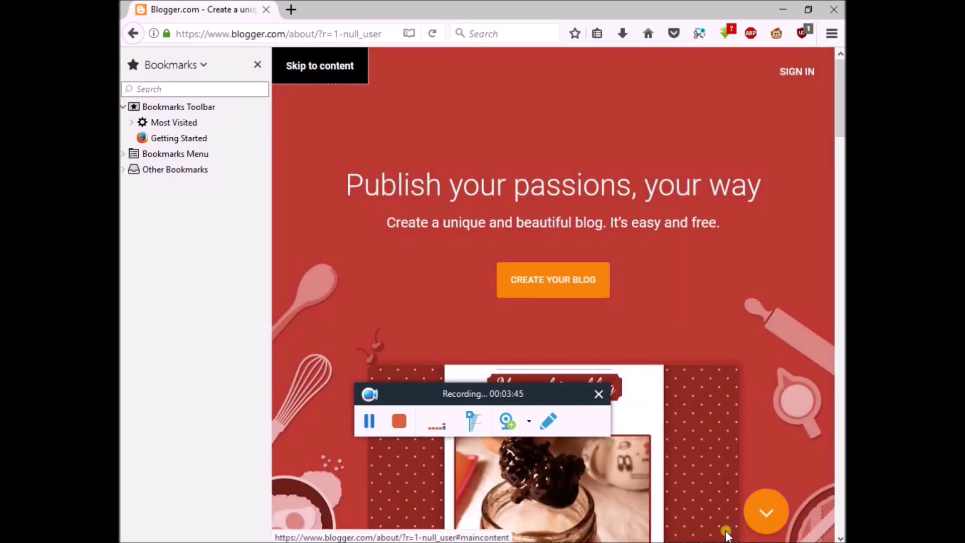
key("Tab")
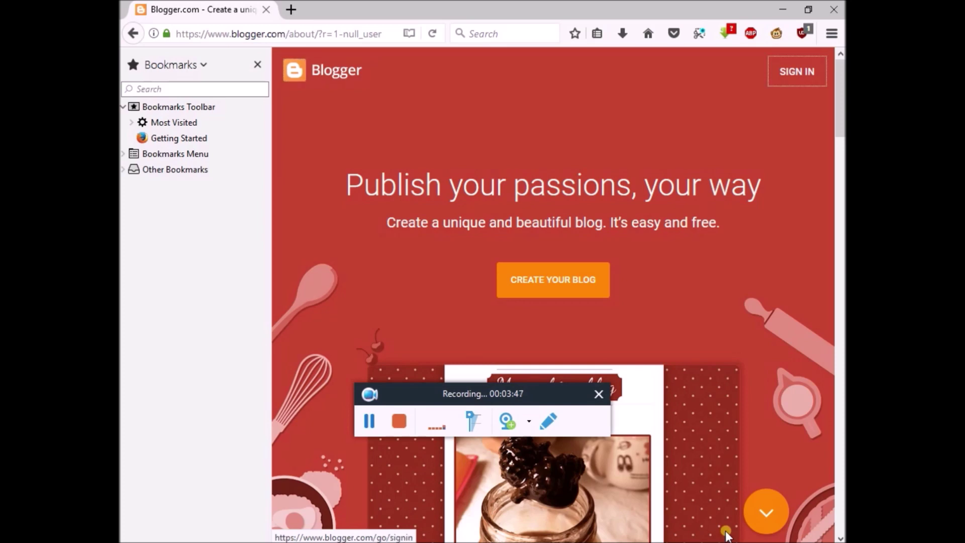
key("Return")
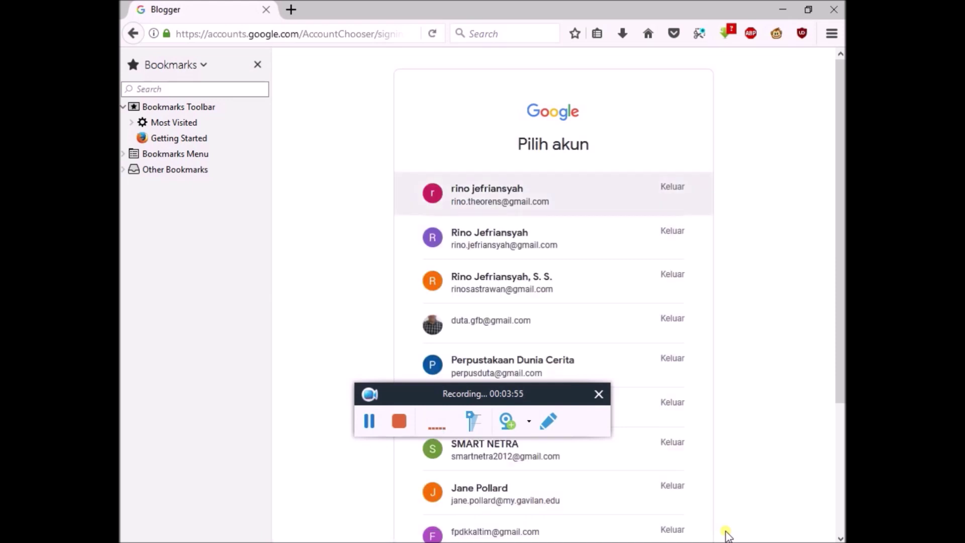
Choose the TeamTalk Band account from the list of Google accounts
key("Down")
key("Down")
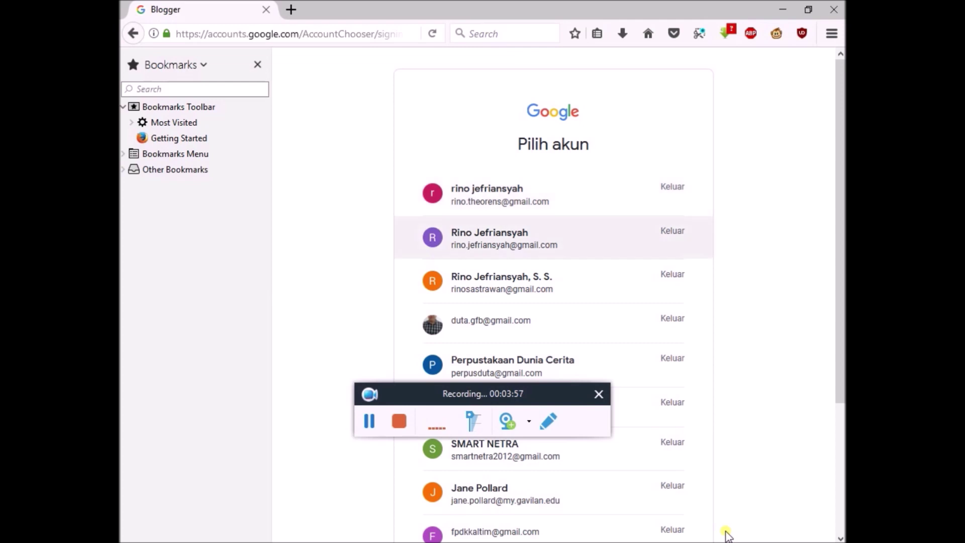
key("Down")
key("Down")
key("Down")
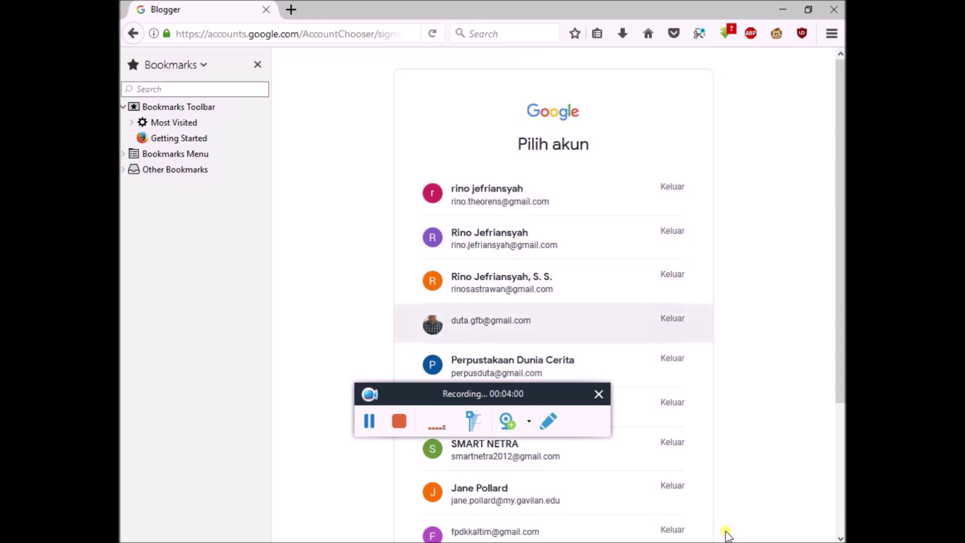
key("Down")
key("Down")
key("Down")
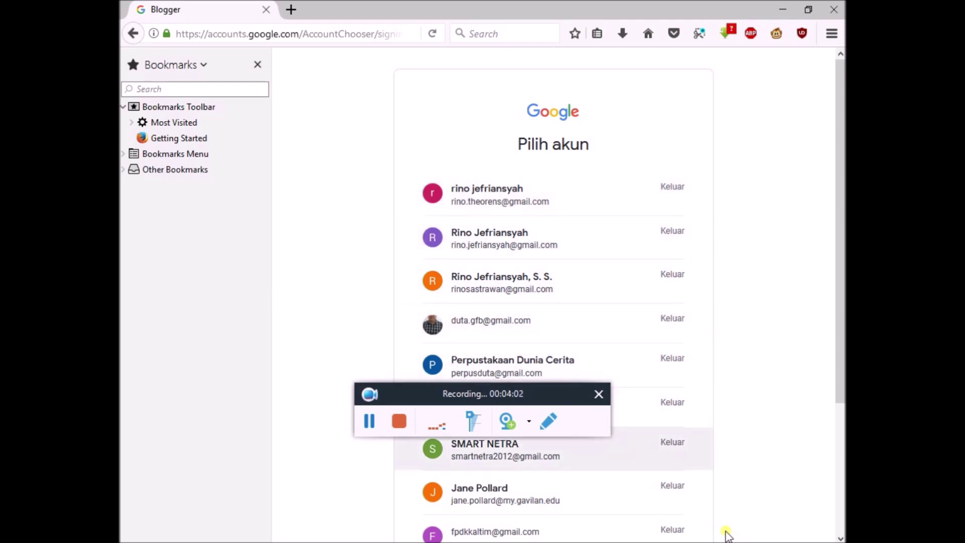
key("Down")
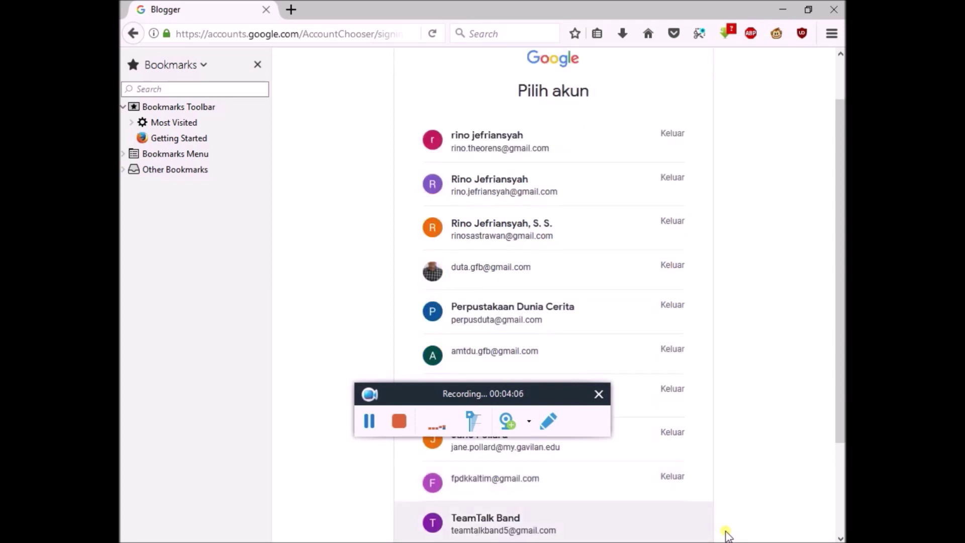
key("Return")
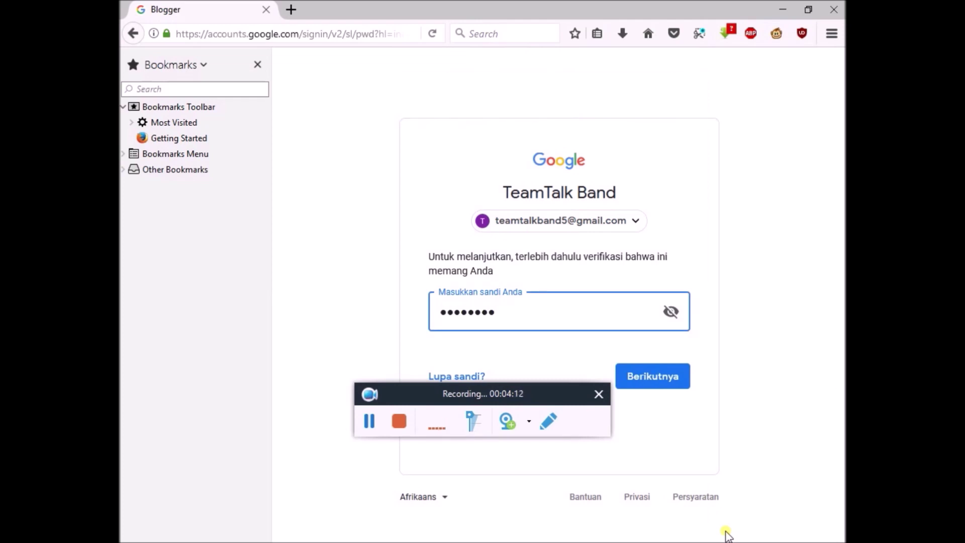
Clear the prefilled password, enter the account password and submit it to sign in to Blogger
key("BackSpace")
key("BackSpace")
key("BackSpace")
key("BackSpace")
key("BackSpace")
key("BackSpace")
key("BackSpace")
key("BackSpace")
type("••••••••")
key("Return")
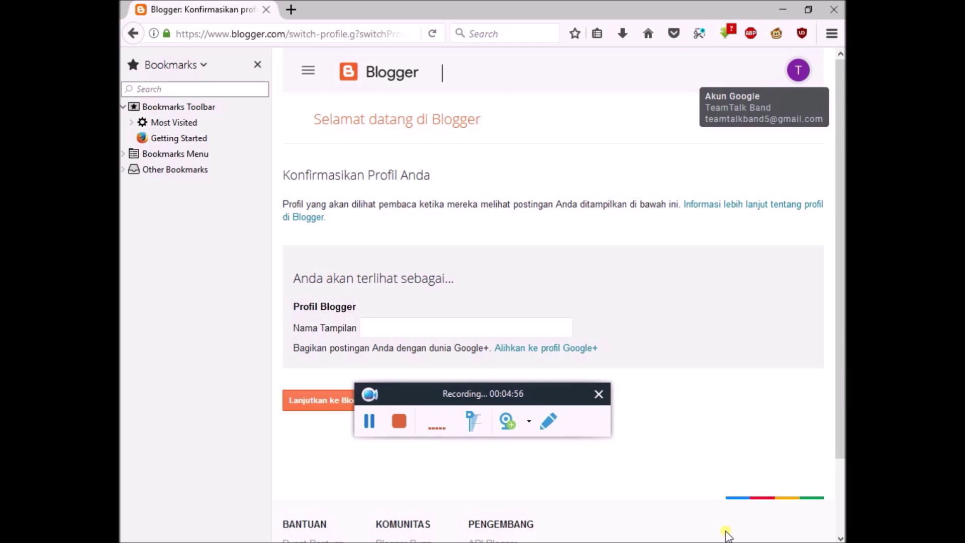
Try to continue to Blogger with the profile's display name (Nama Tampilan) left blank
key("Tab")
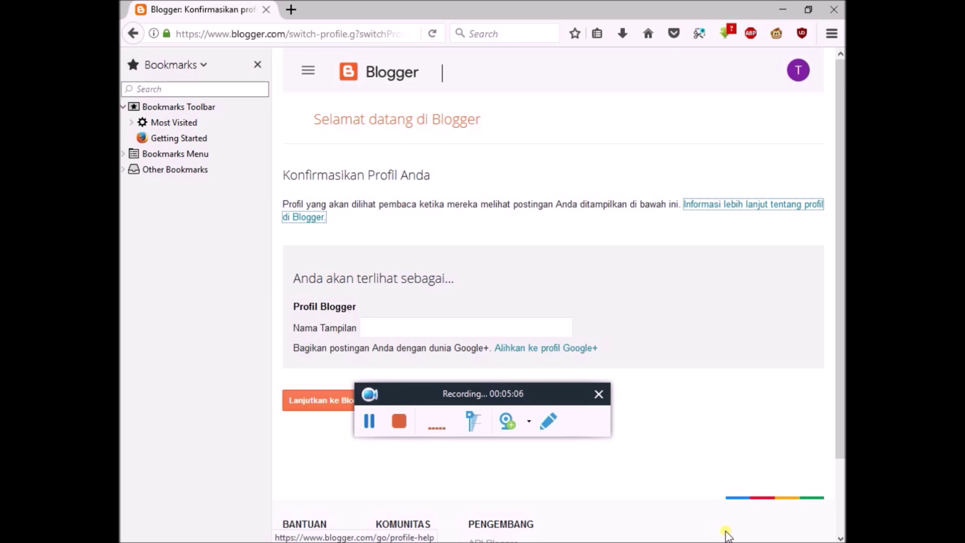
key("Tab")
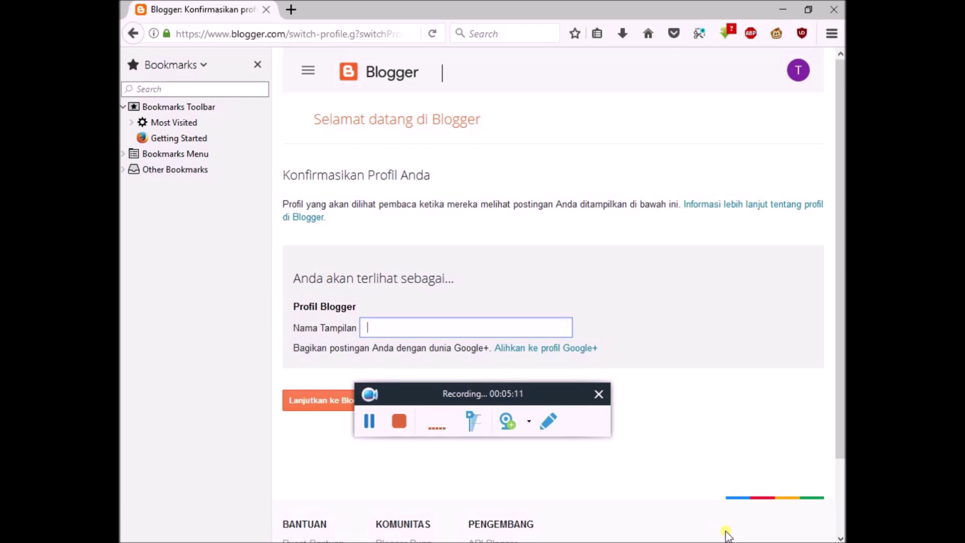
key("Tab")
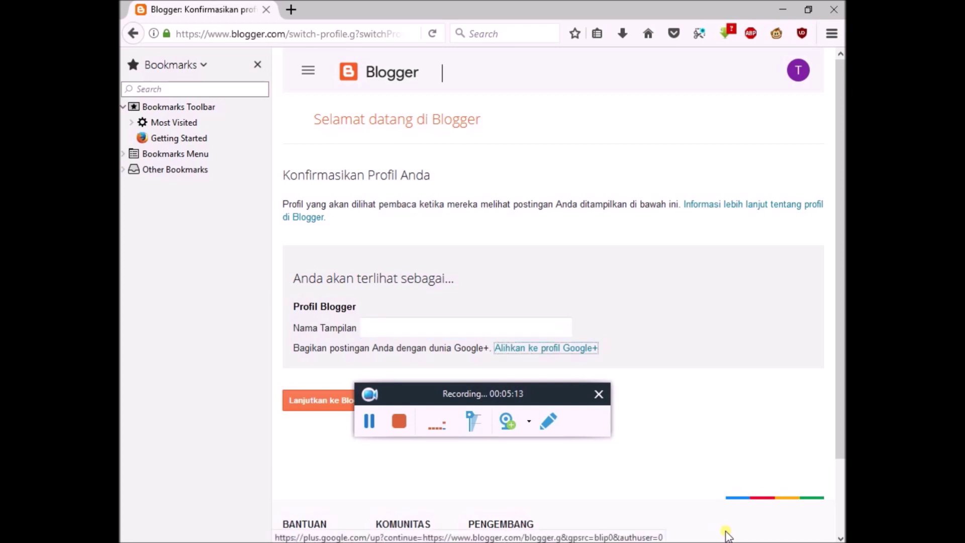
key("Tab")
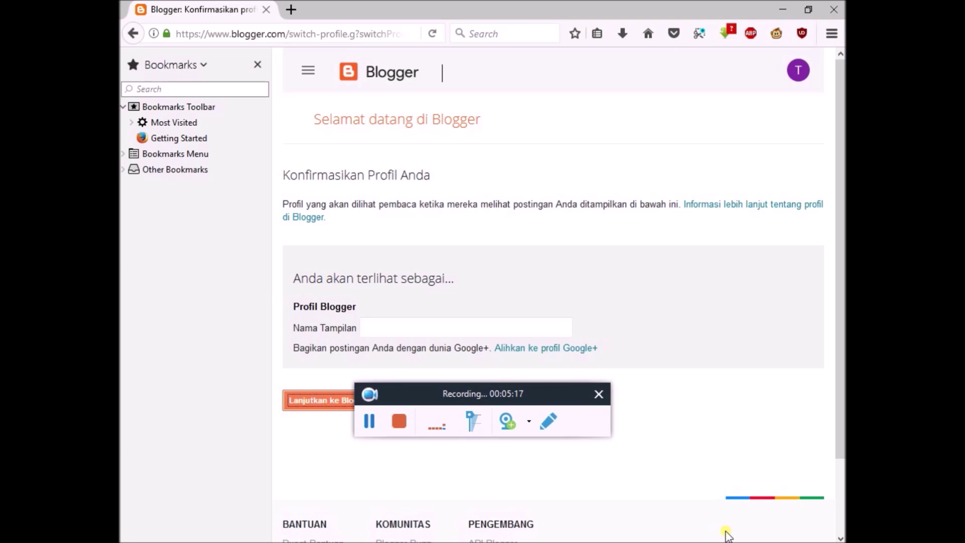
key("Return")
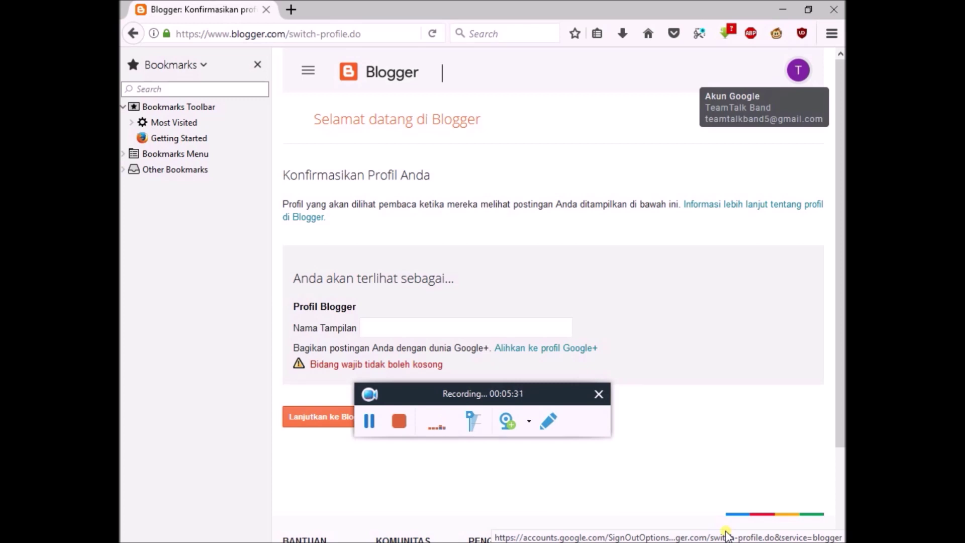
Set the Blogger profile's display name (Nama Tampilan) to TeamTalk Band
key("Tab")
key("Tab")
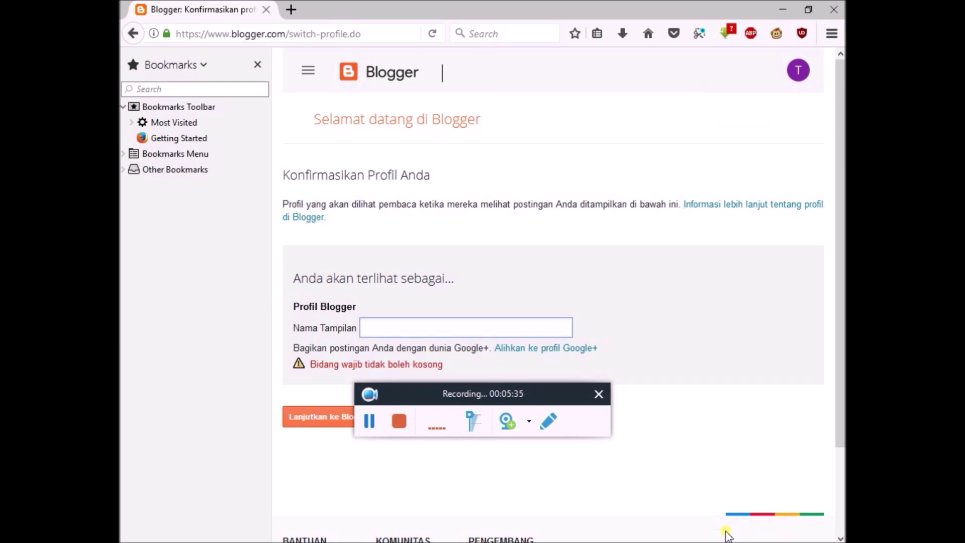
key("shift+Tab")
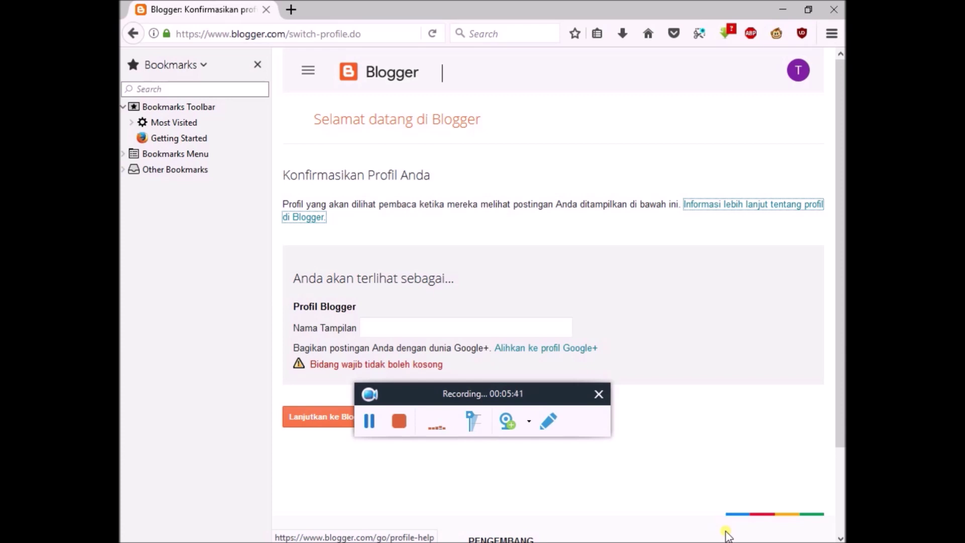
key("Tab")
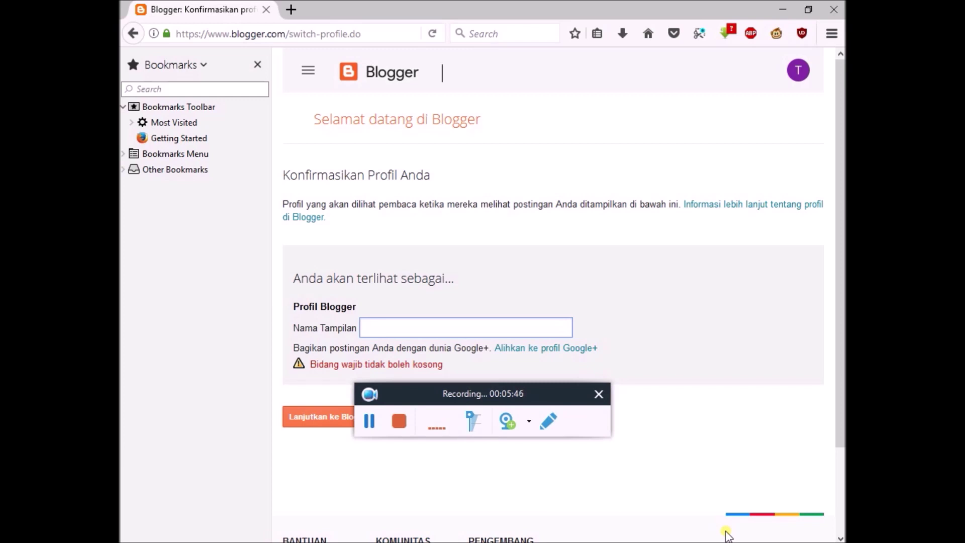
type("TeamTalk Band")
Choose to switch from the Blogger profile to a Google+ profile (Alihkan ke profil Google+)
key("Tab")
key("Tab")
key("Tab")
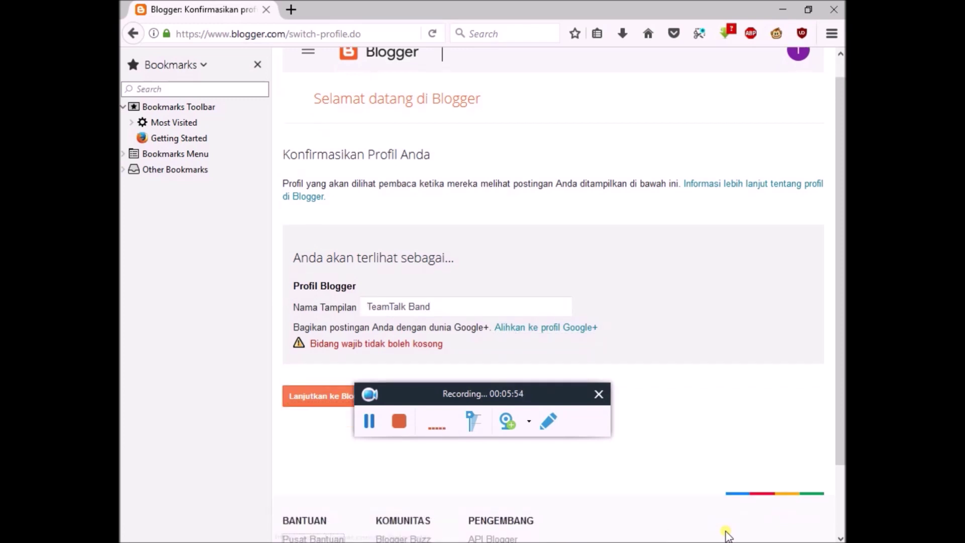
key("Tab")
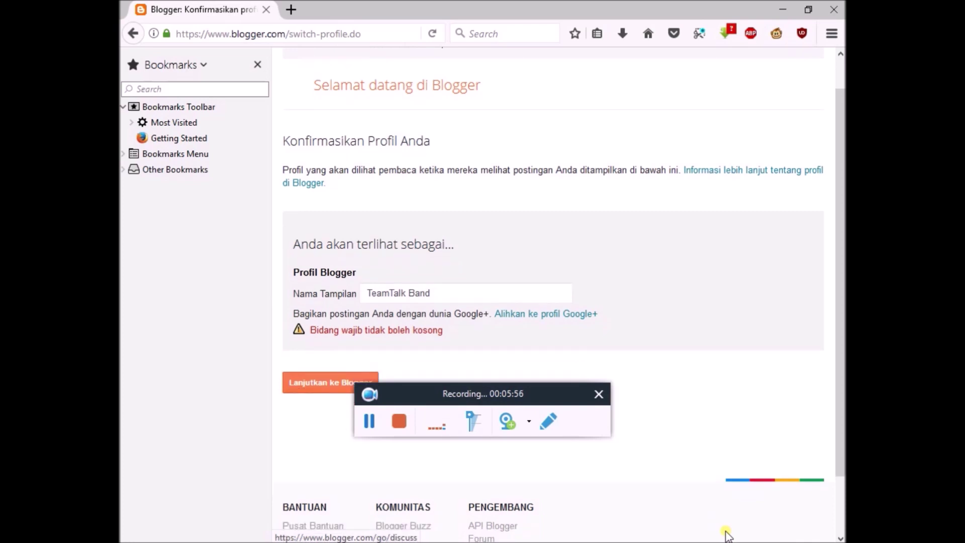
key("shift+Tab")
key("shift+Tab")
key("shift+Tab")
key("shift+Tab")
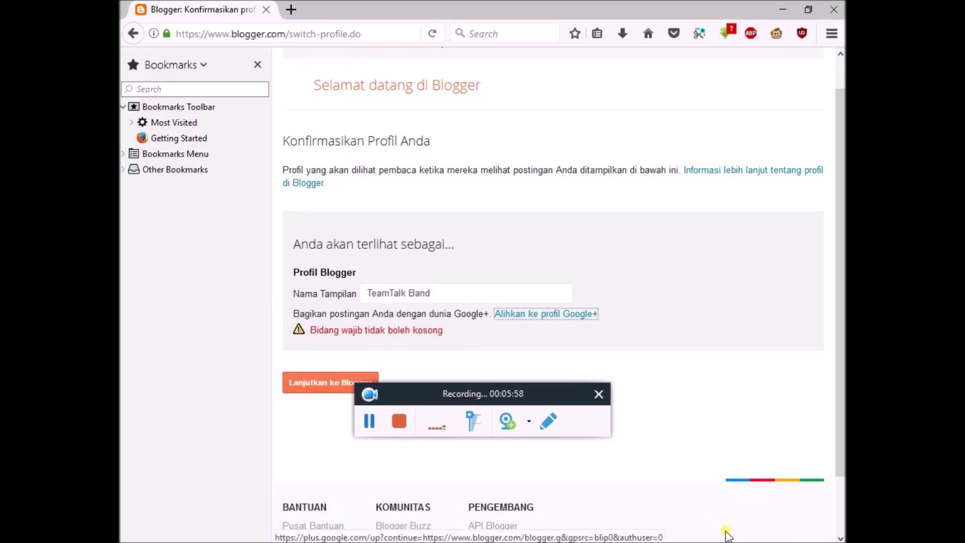
key("Tab")
key("Return")
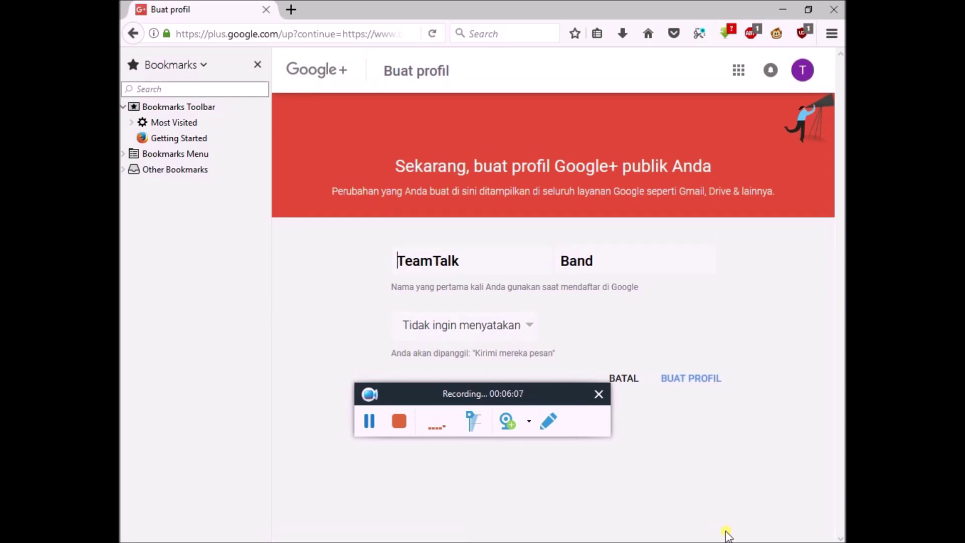
Create the public Google+ profile with the prefilled name TeamTalk Band and finish without adding an avatar photo
key("Tab")
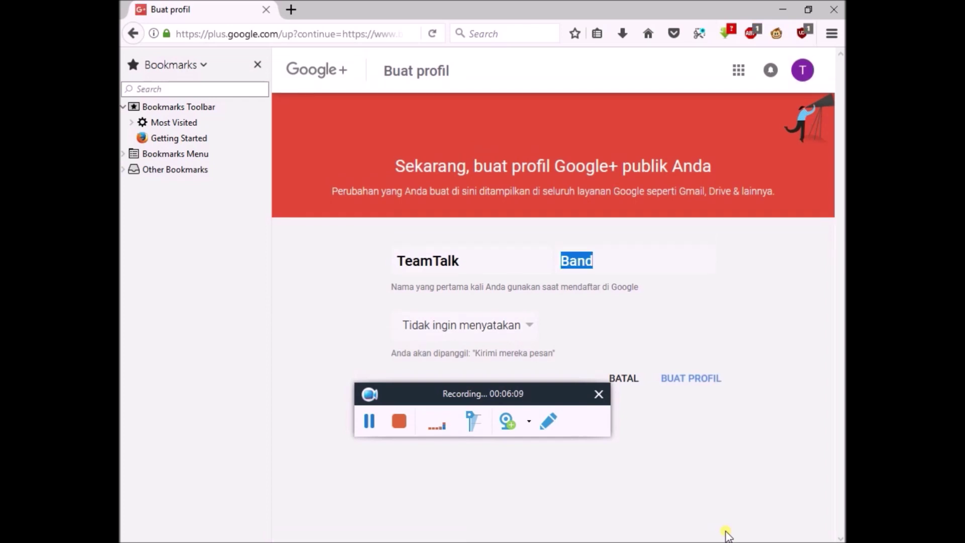
key("shift+Tab")
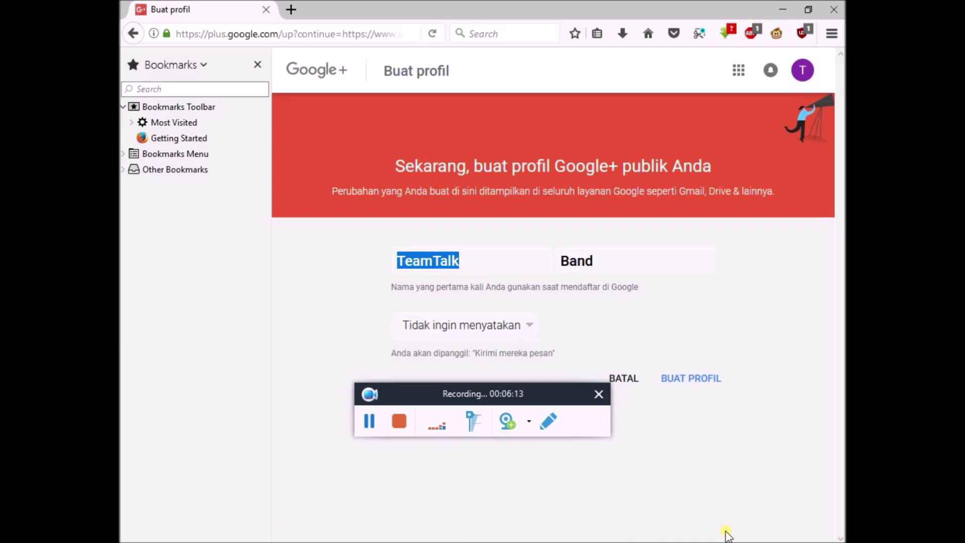
key("Tab")
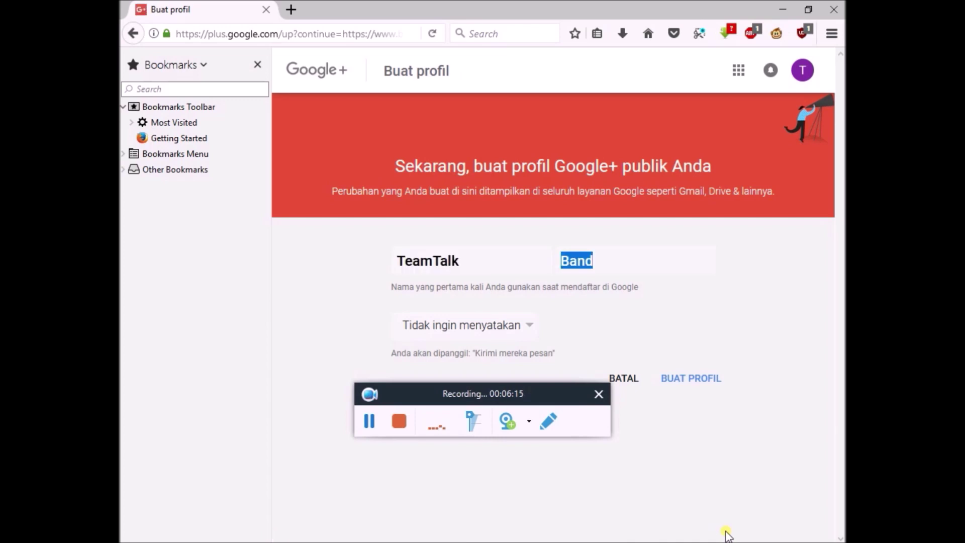
key("Tab")
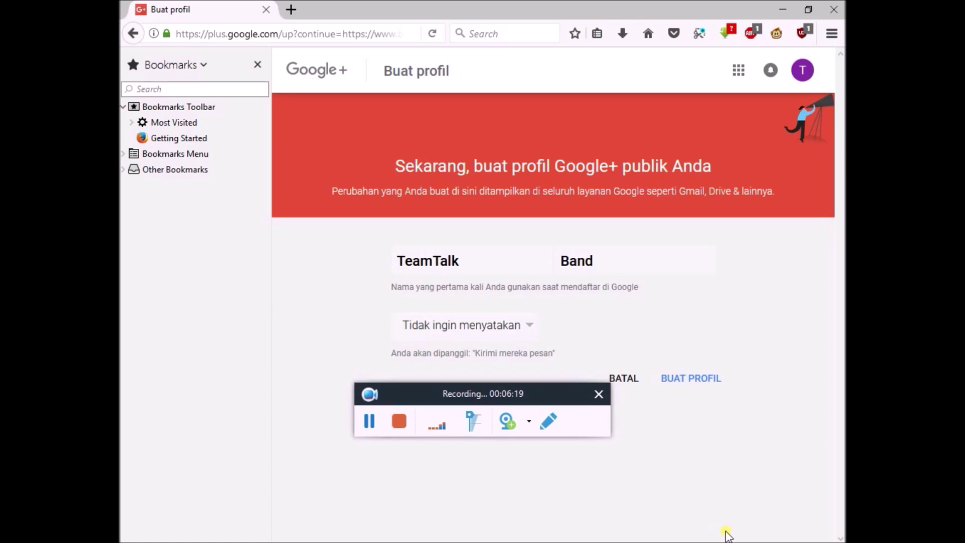
key("Tab")
key("Tab")
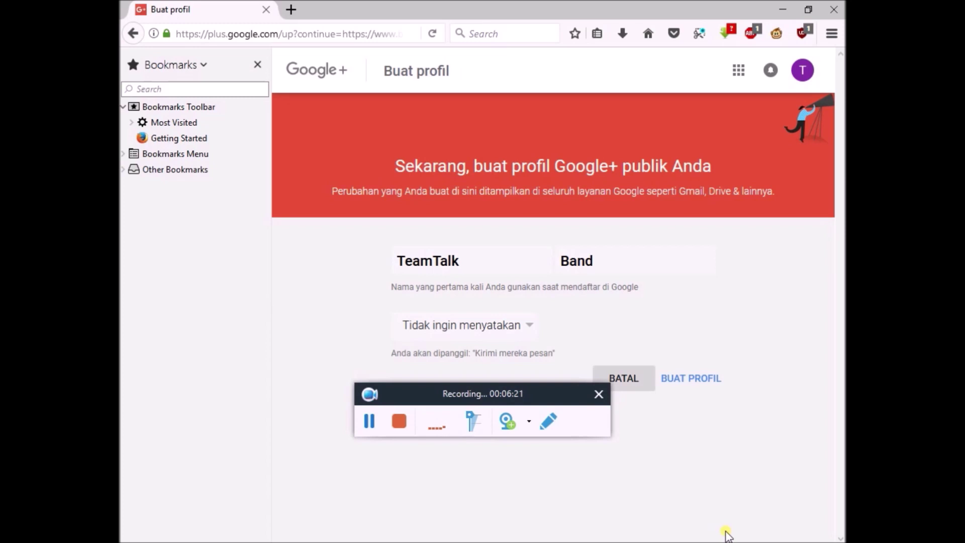
key("Return")
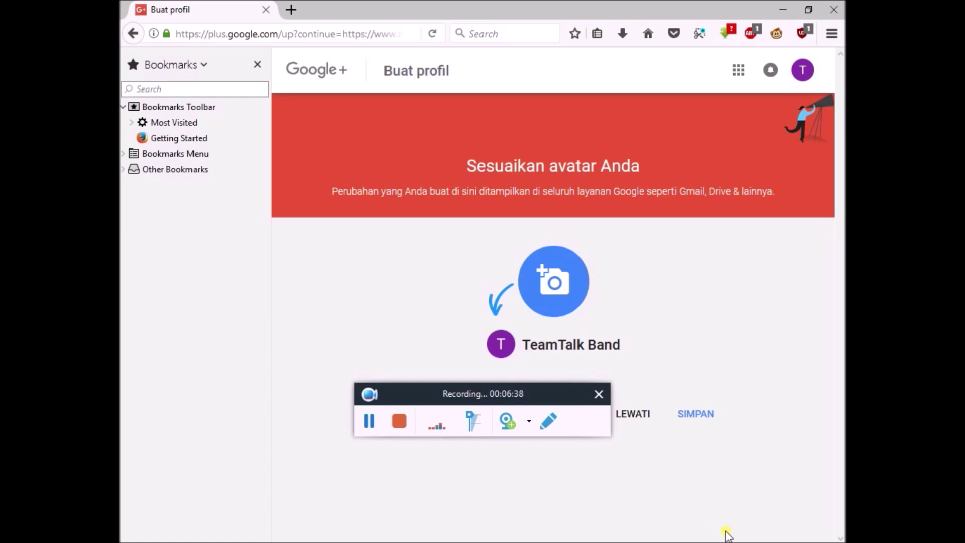
key("Return")
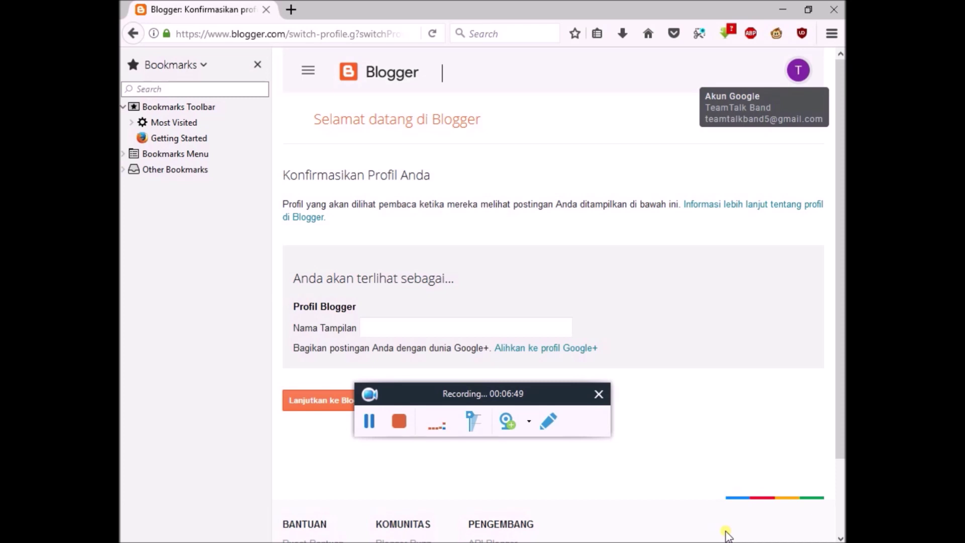
Switch the profile being confirmed on Blogger to the Google+ profile, leaving the display name blank
key("Tab")
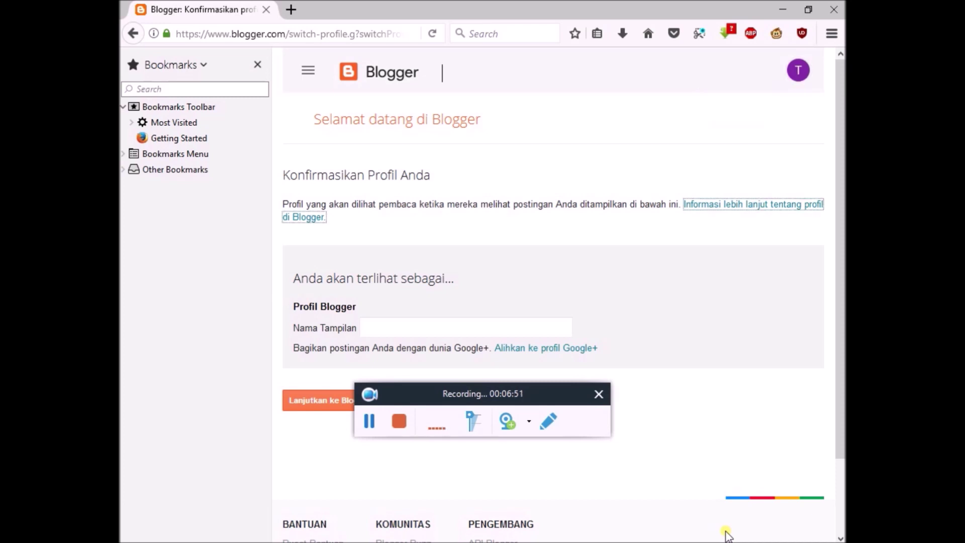
key("Tab")
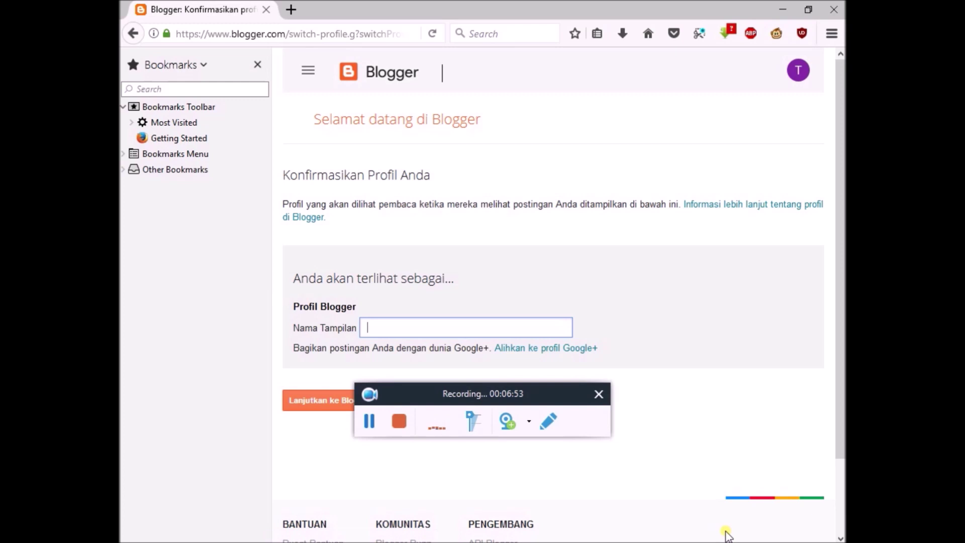
key("Tab")
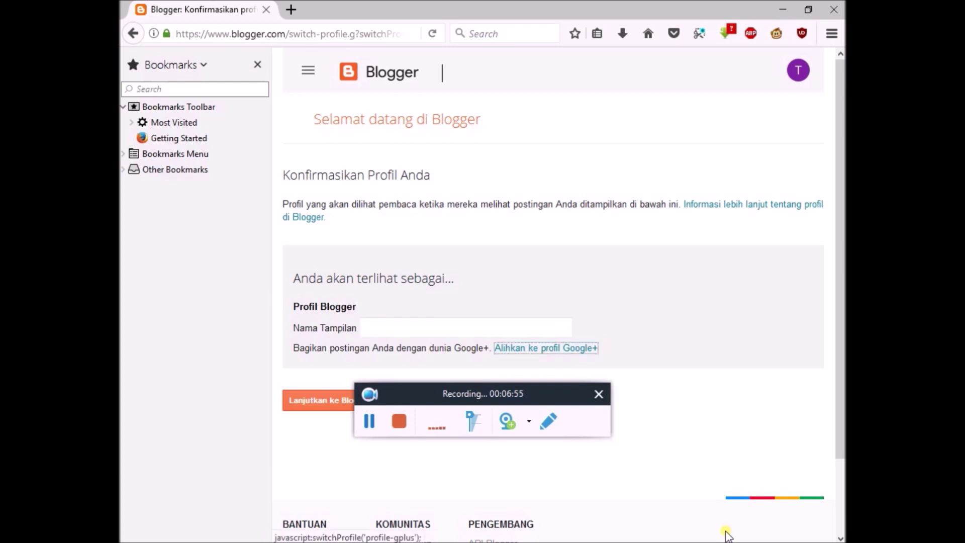
key("Return")
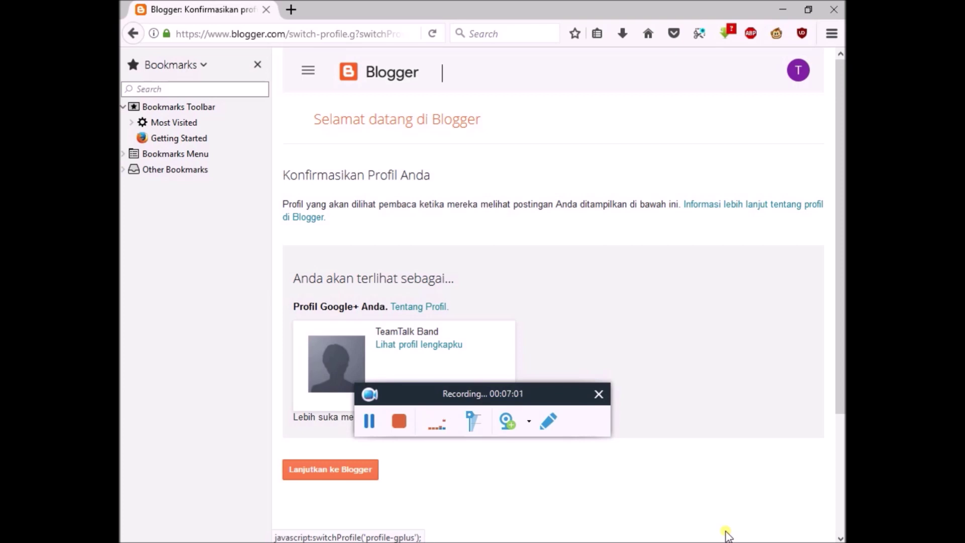
Review the Google+ profile details and related links on the profile confirmation page
key("Tab")
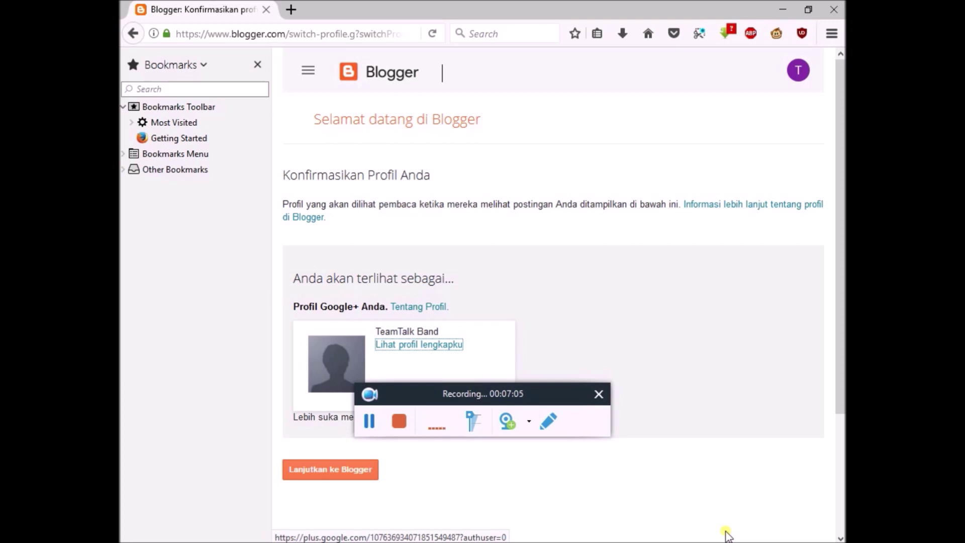
key("Tab")
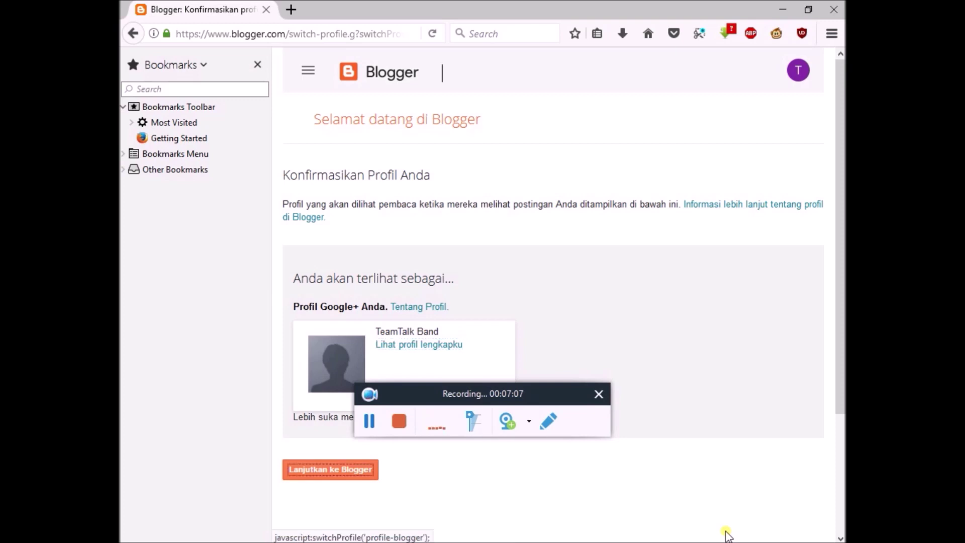
key("Tab")
key("shift+Tab")
key("shift+Tab")
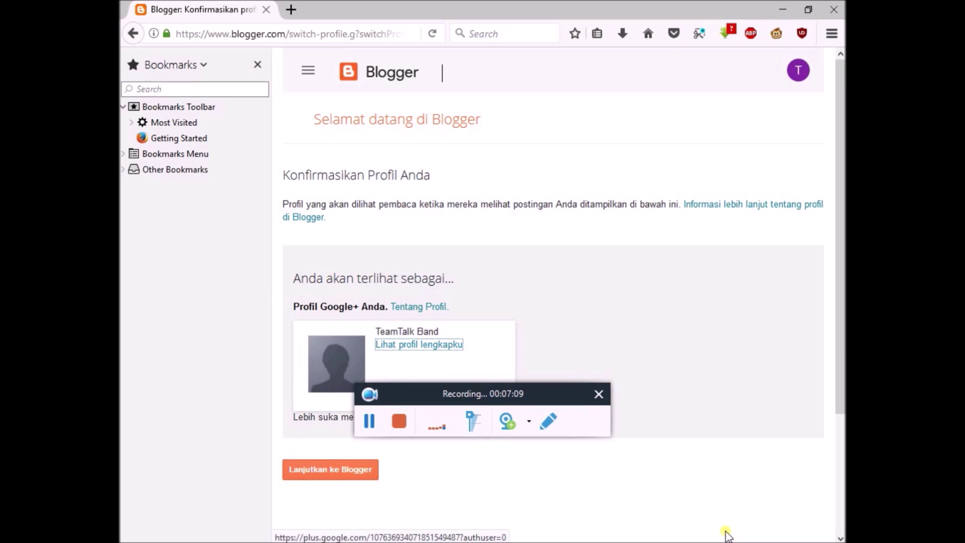
key("shift+Tab")
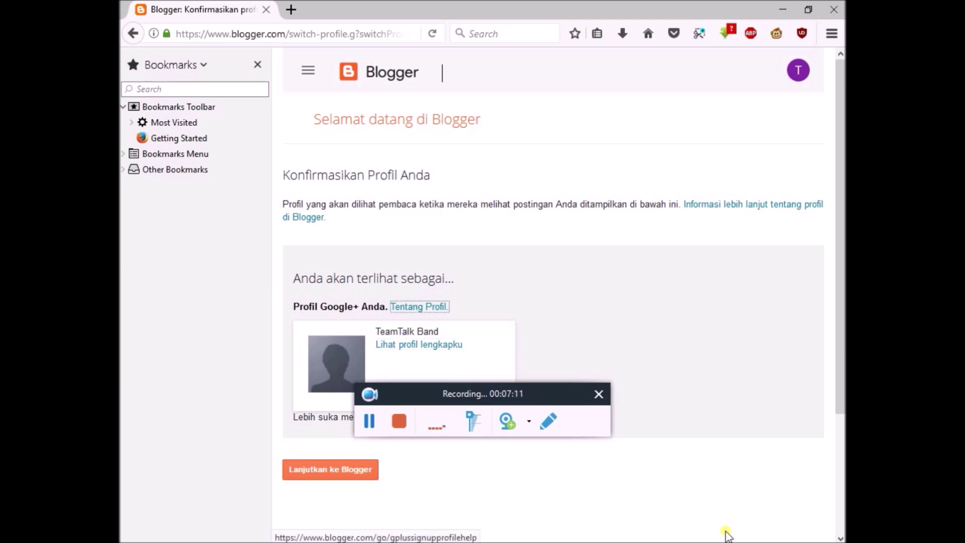
key("shift+Tab")
key("shift+Tab")
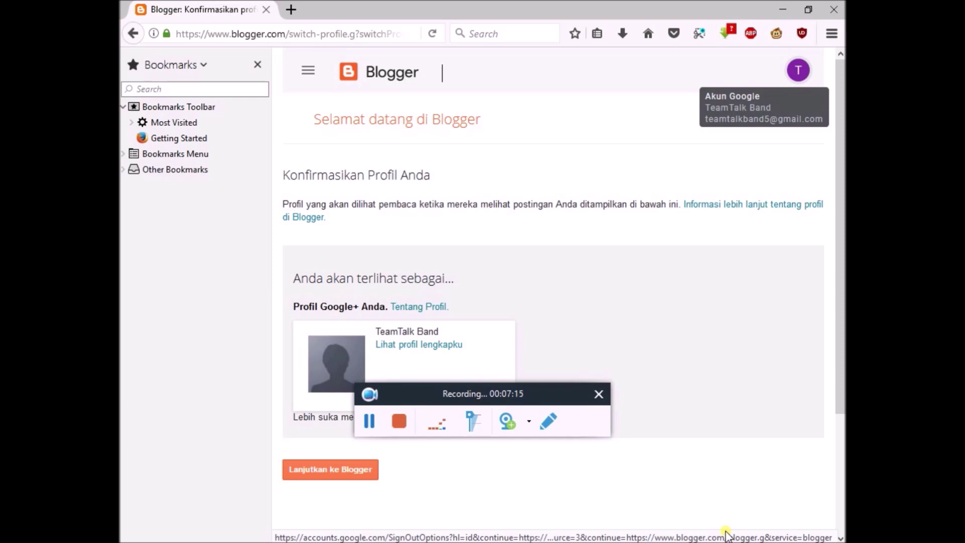
key("shift+Tab")
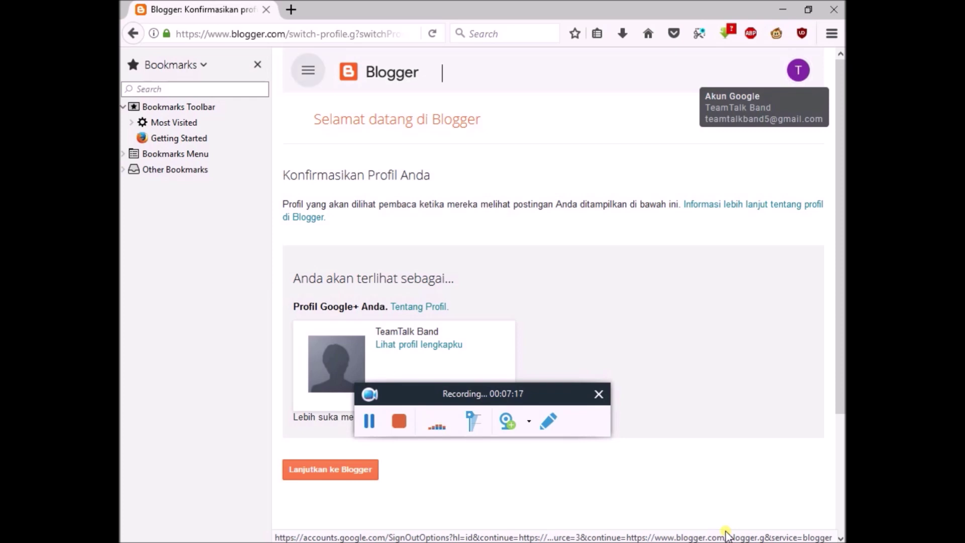
Confirm the Google+ profile and continue to Blogger (Lanjutkan ke Blogger)
key("Tab")
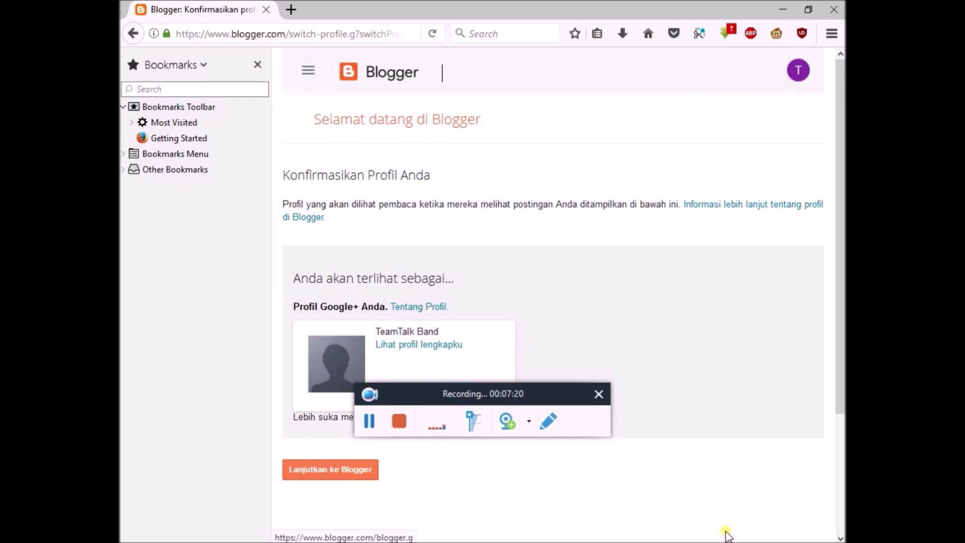
key("Tab")
key("Tab")
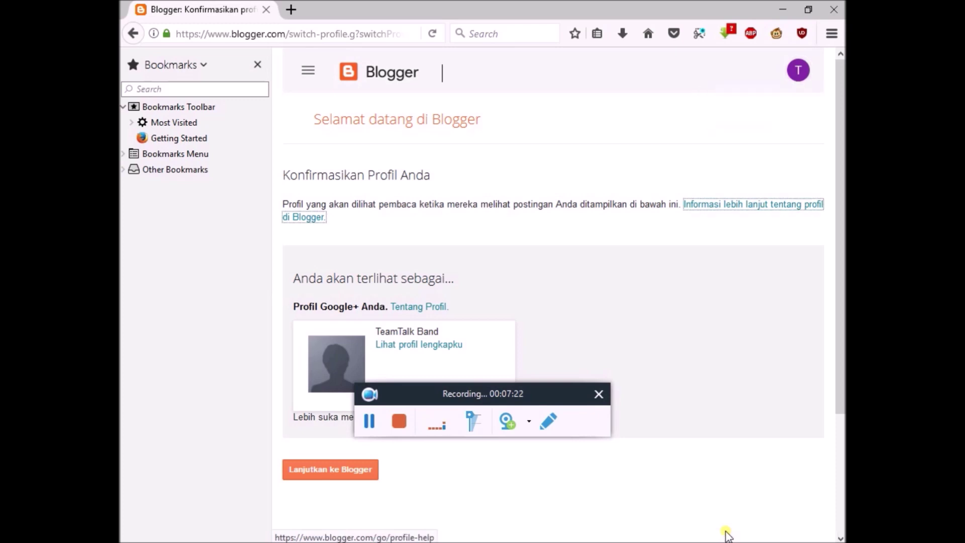
key("Tab")
key("Tab")
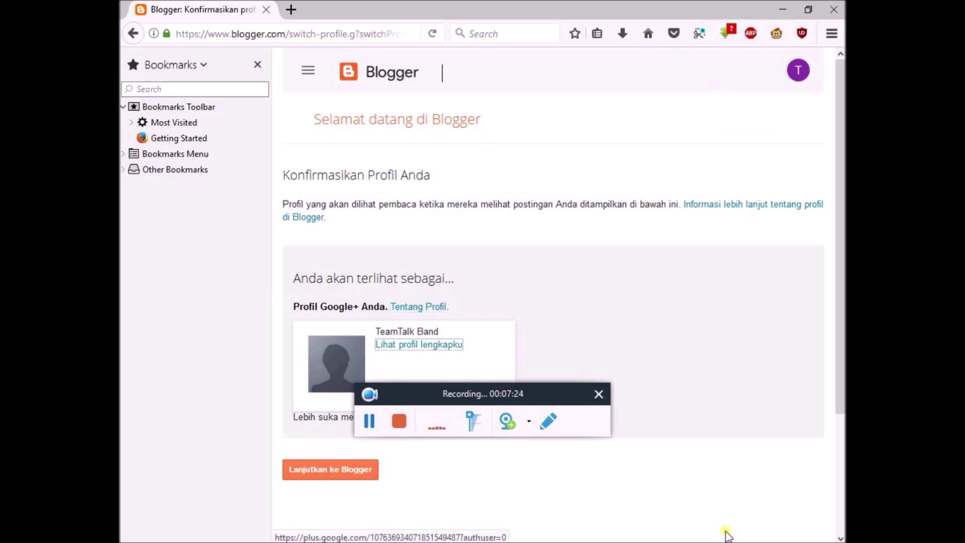
key("Tab")
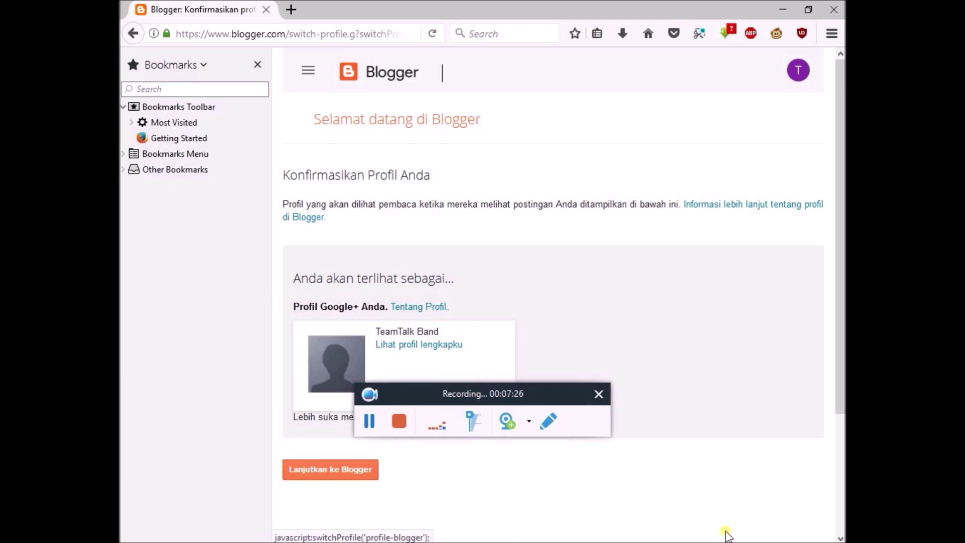
key("Tab")
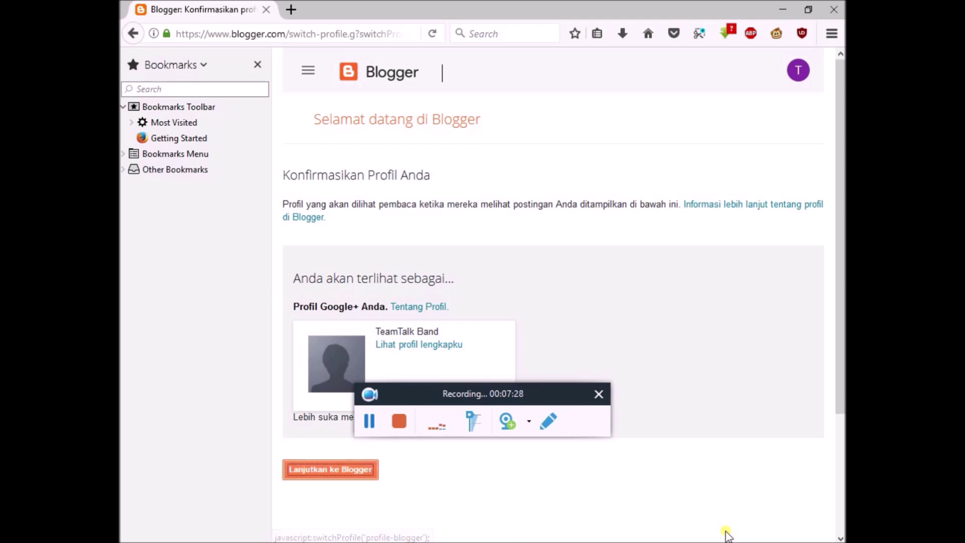
key("Return")
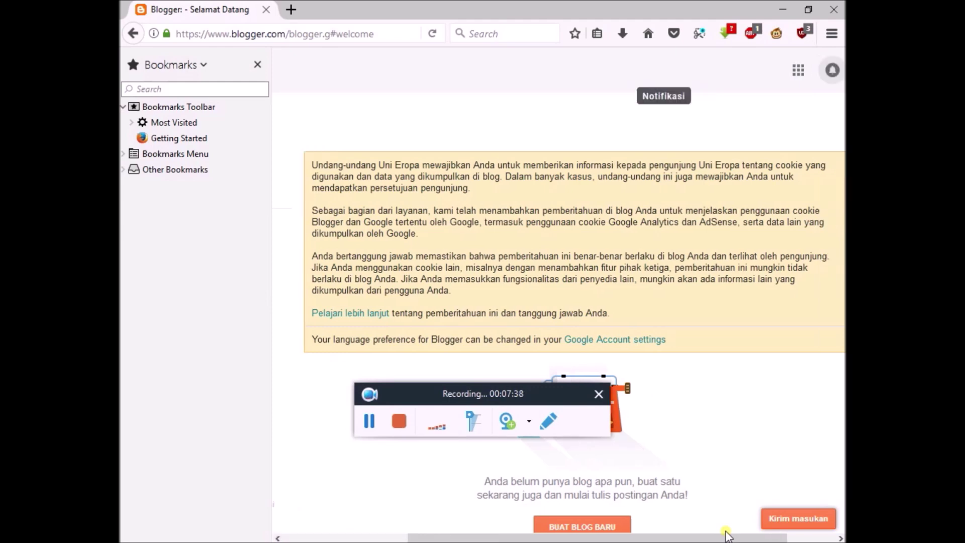
Look through the links, notices and options on the Blogger welcome page, including the option to create a new blog
scroll(725, 528, "right", 5)
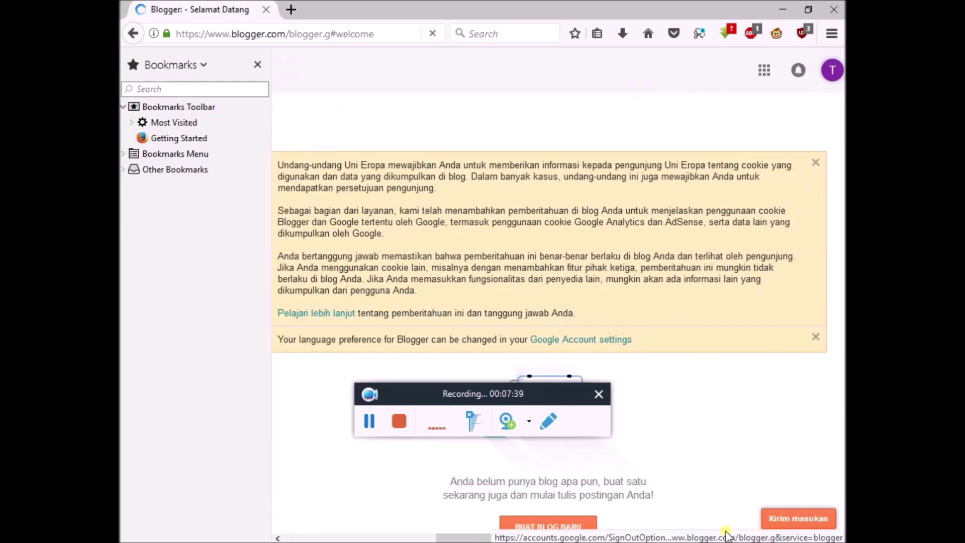
scroll(725, 534, "left", 5)
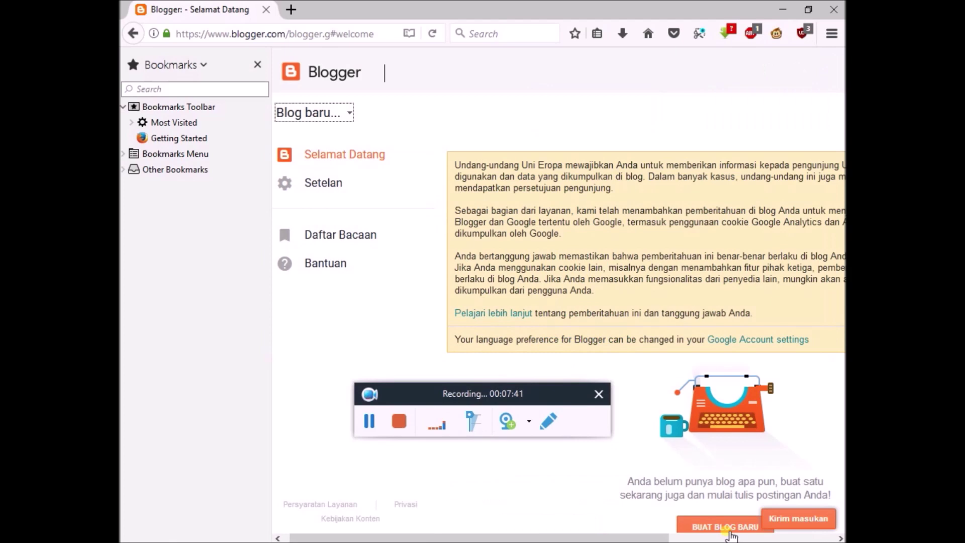
key("Tab")
key("Tab")
key("Tab")
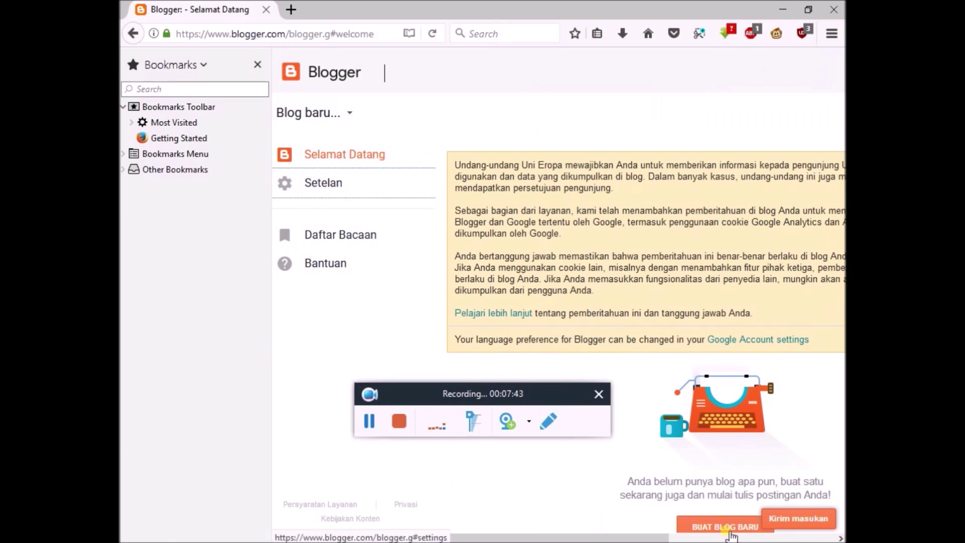
key("Tab")
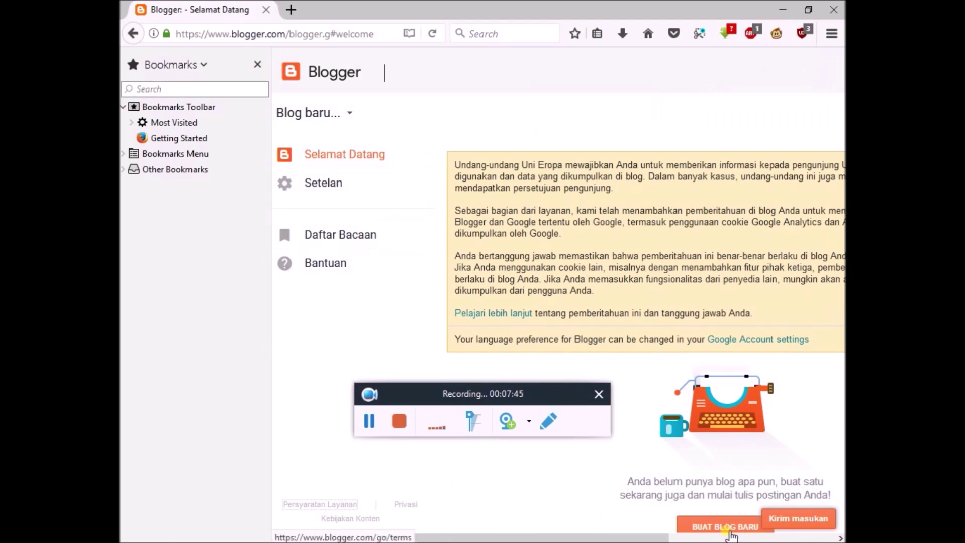
key("Tab")
key("Tab")
key("Tab")
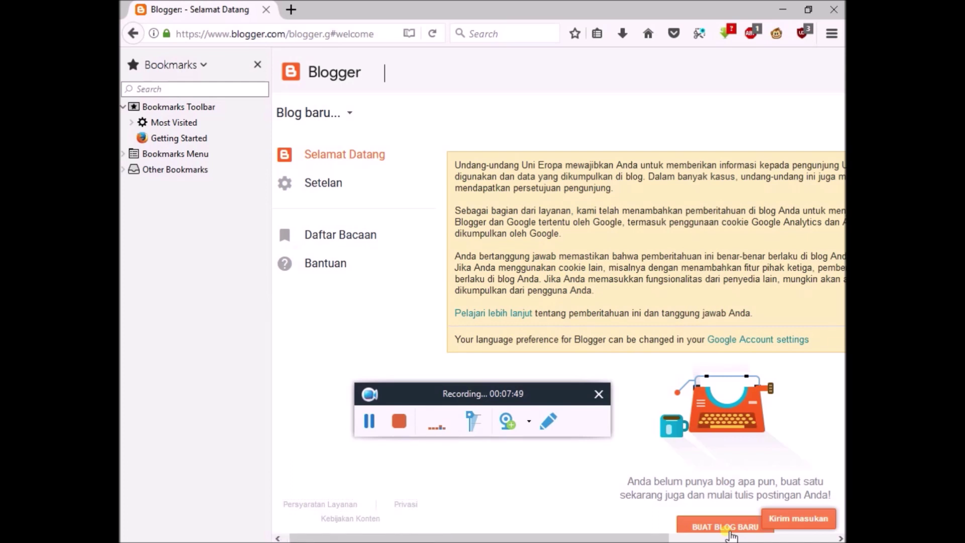
key("Tab")
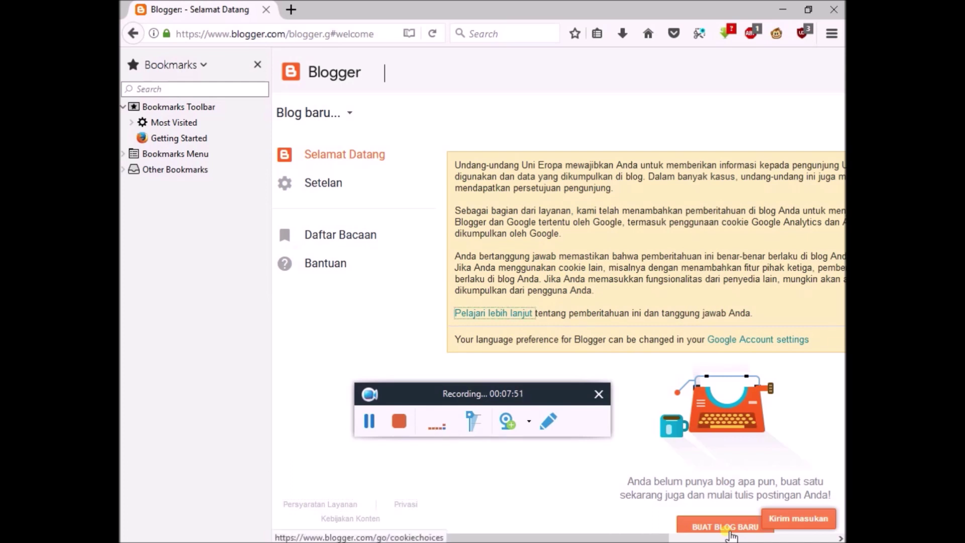
key("Tab")
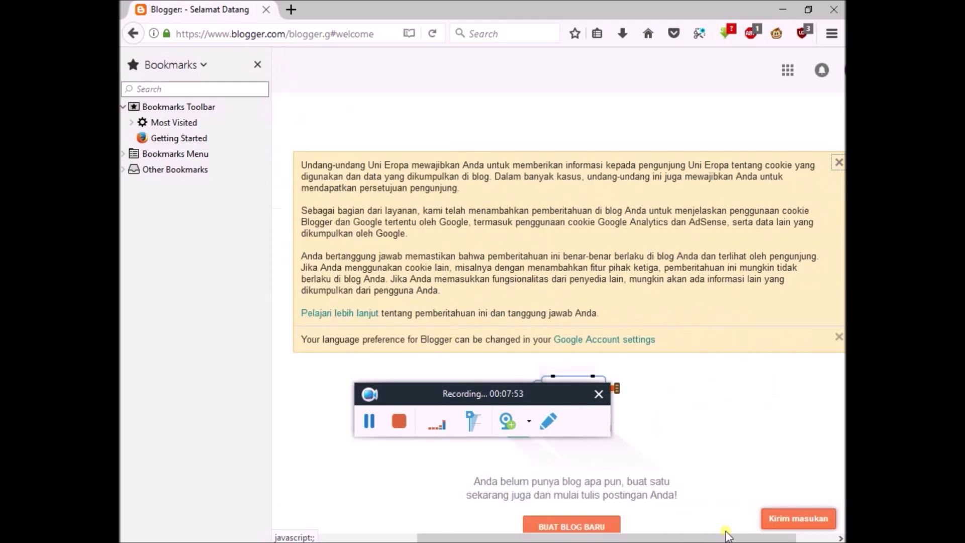
key("Tab")
key("Tab")
key("Tab")
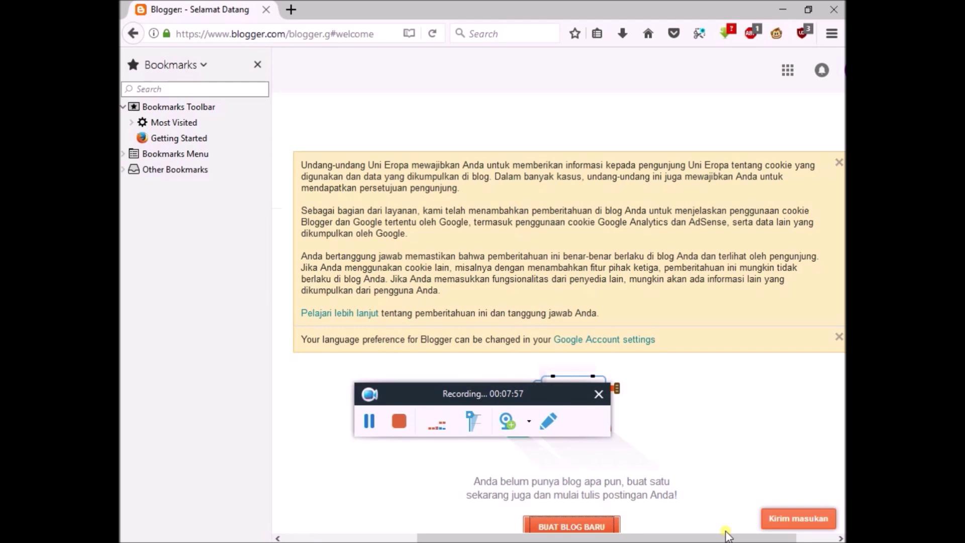
Start creating a new blog (Buat blog baru) from the welcome page
scroll(726, 534, "left", 3)
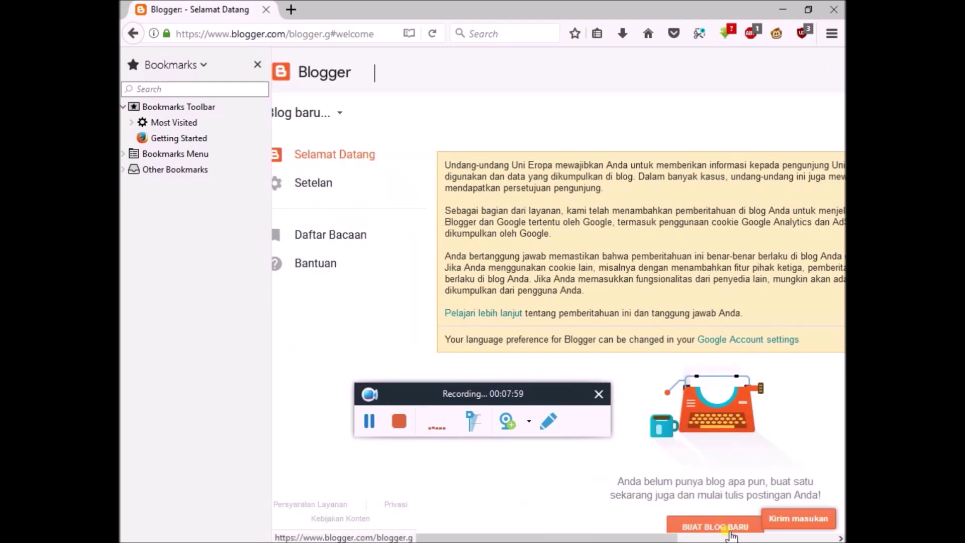
scroll(729, 536, "right", 3)
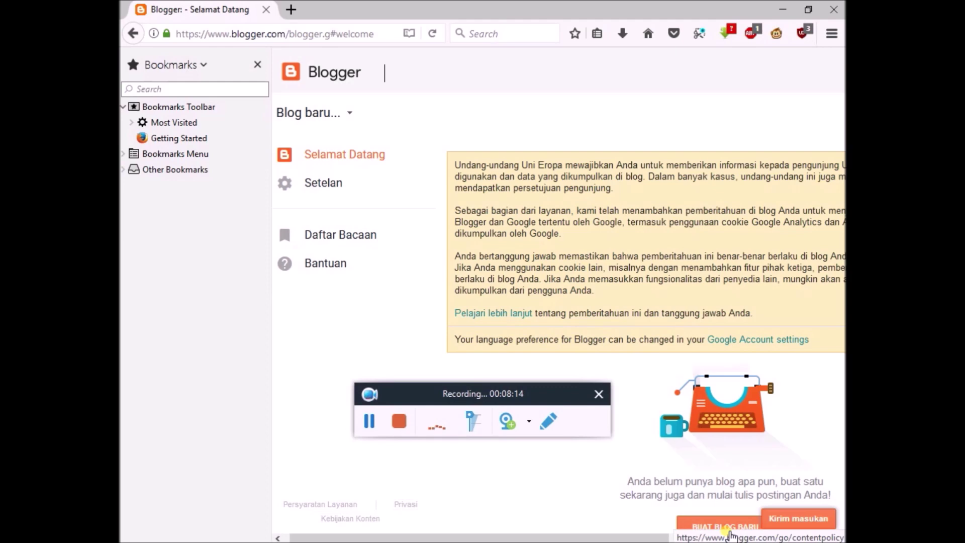
scroll(729, 536, "right", 3)
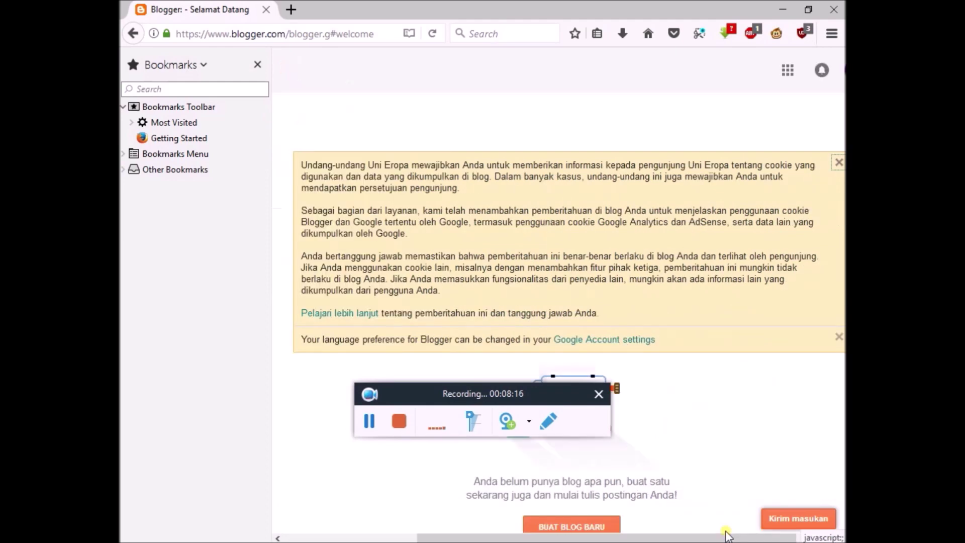
key("Tab")
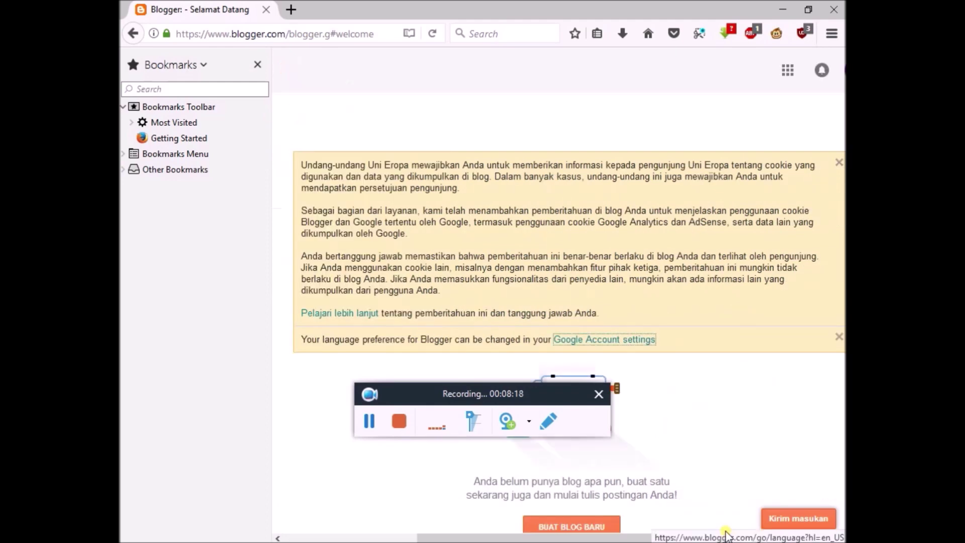
key("Tab")
key("Tab")
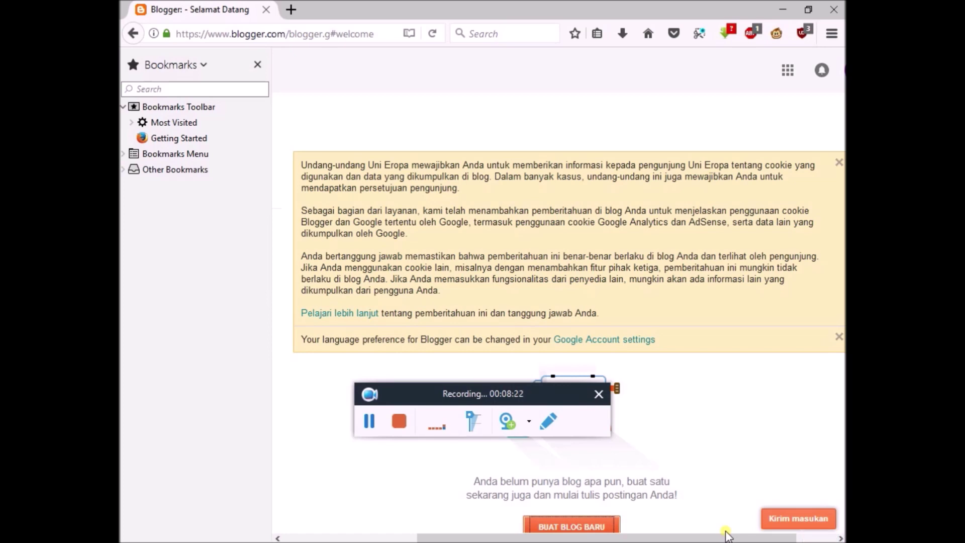
key("Return")
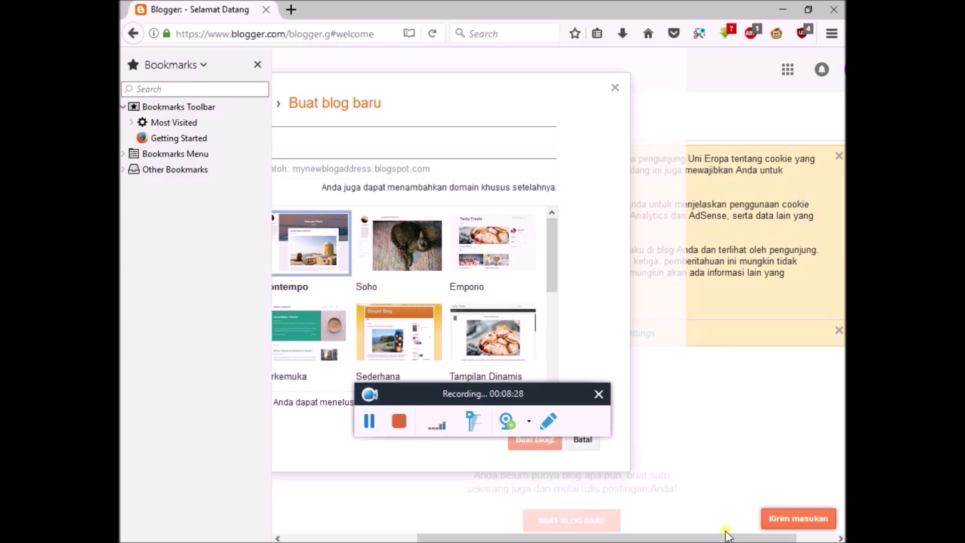
Title the new blog "Dokumentasi grup band TeamTalk Band"
key("Tab")
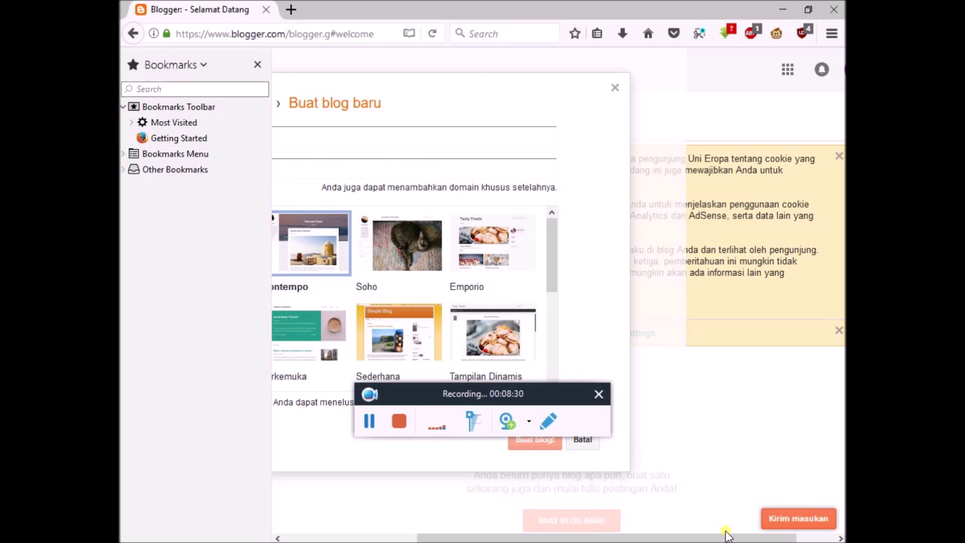
key("shift+Tab")
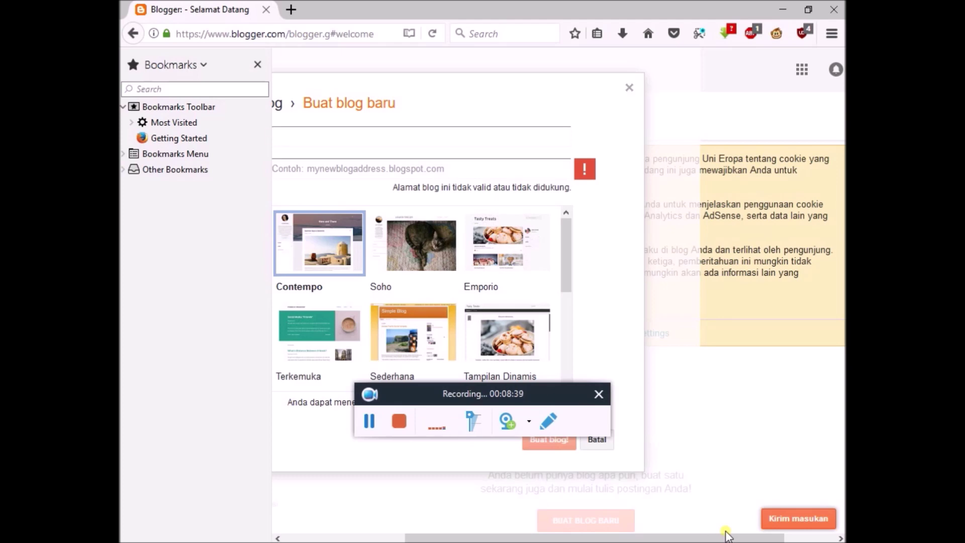
type("D")
key("BackSpace")
type("Dokumentasi grup band TeamTalk")
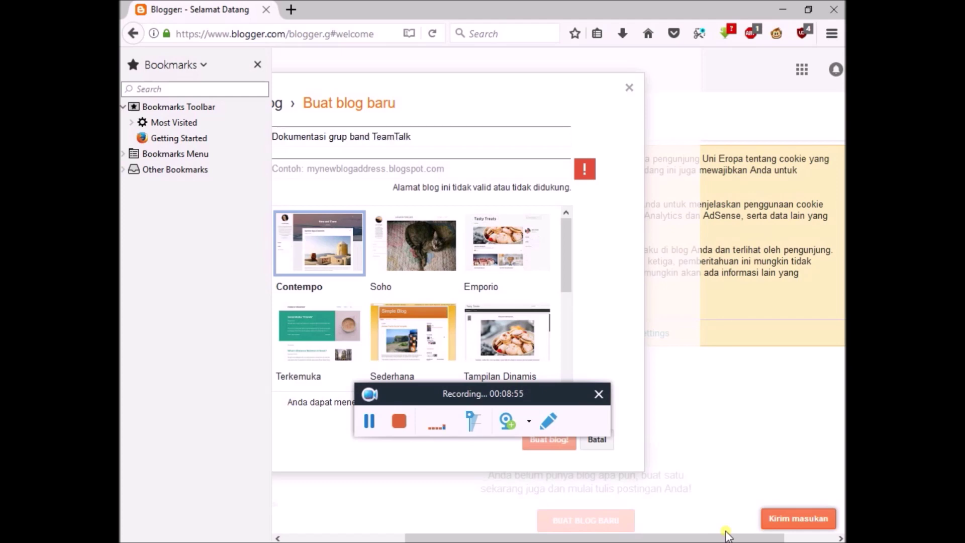
type(" Band")
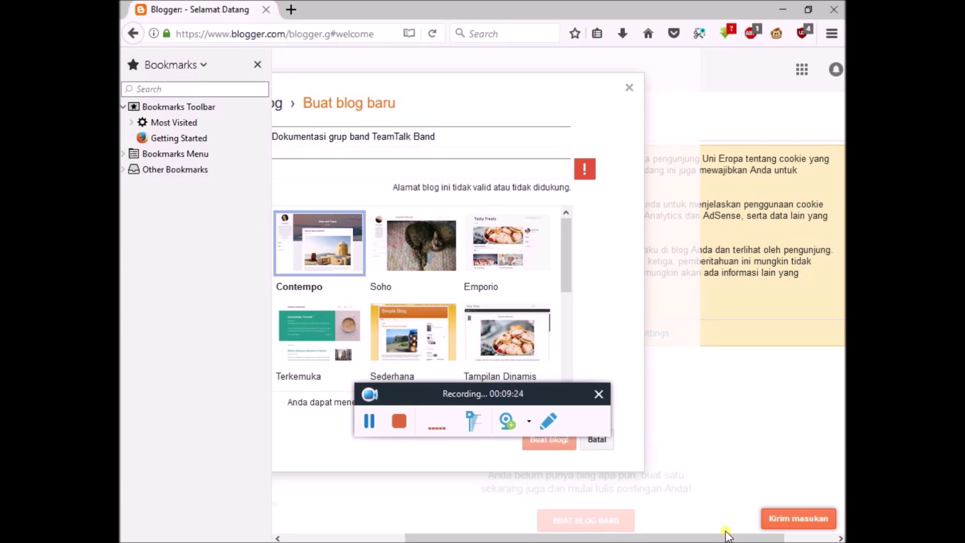
Set the new blog's address to teamtalkband.blogspot.com
type("teamt")
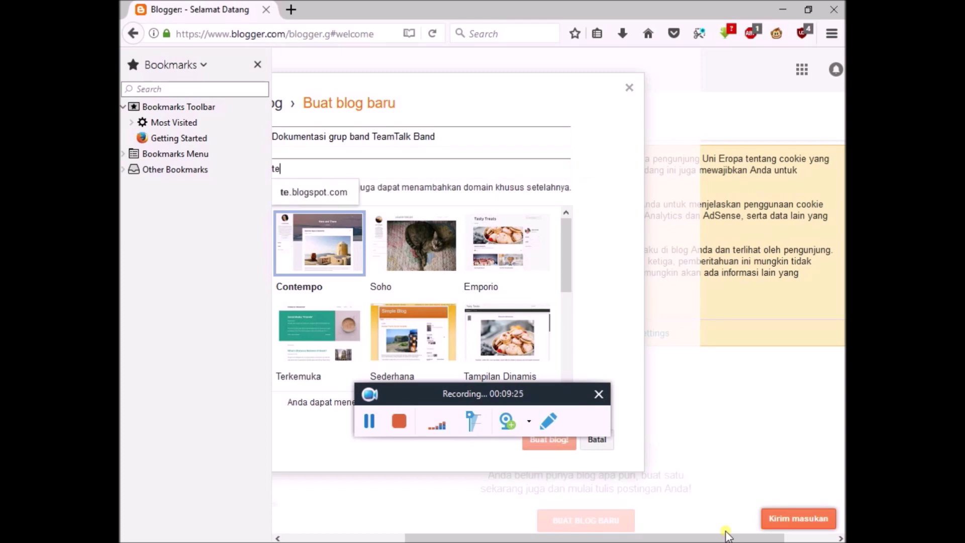
key("BackSpace")
key("BackSpace")
key("BackSpace")
key("BackSpace")
key("BackSpace")
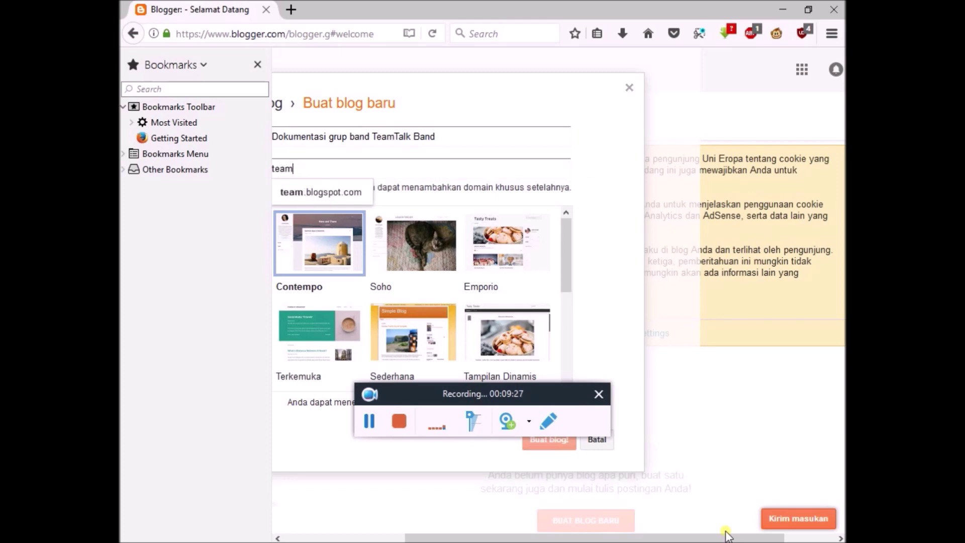
type("team")
type("talkband")
key("Tab")
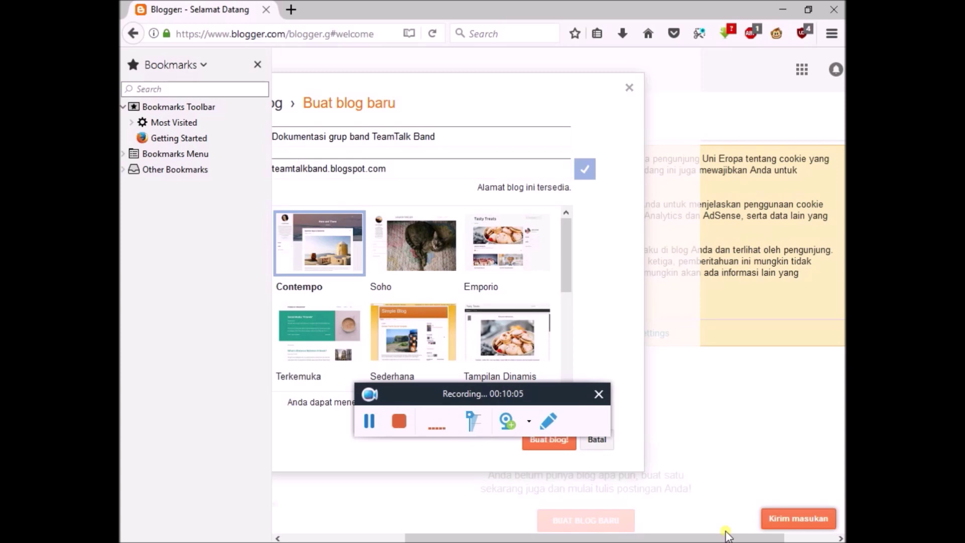
Go through the available themes, keep Contempo, and create the blog (Buat blog!)
key("Tab")
key("Tab")
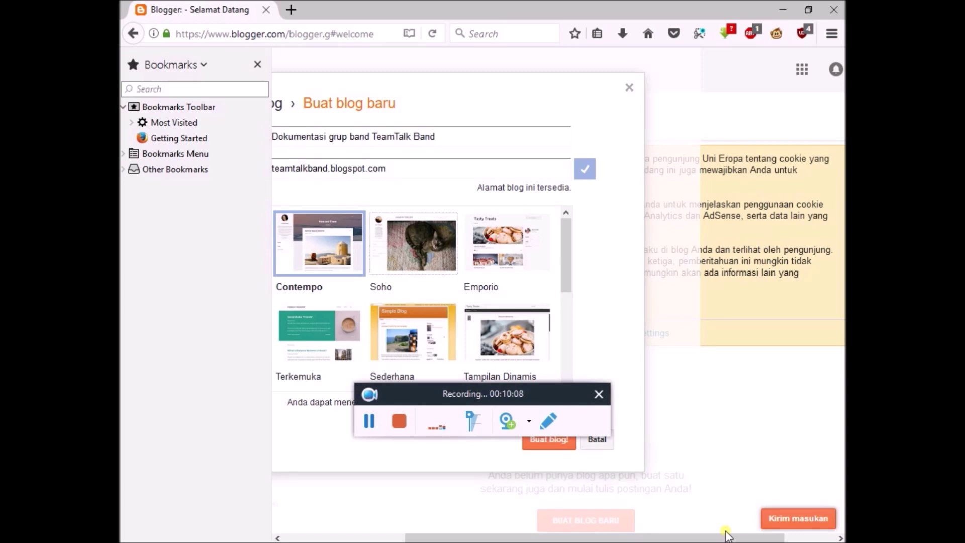
key("Tab")
key("Tab")
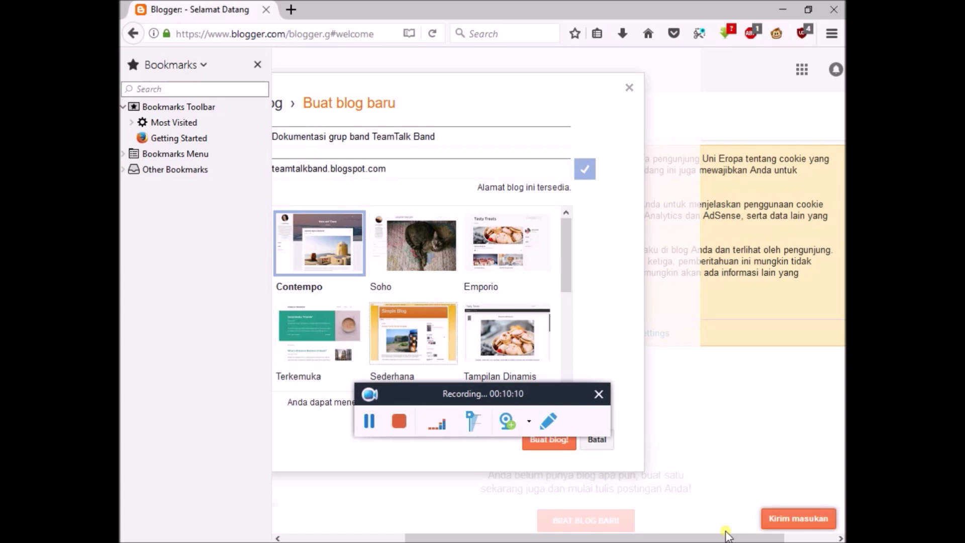
key("Tab")
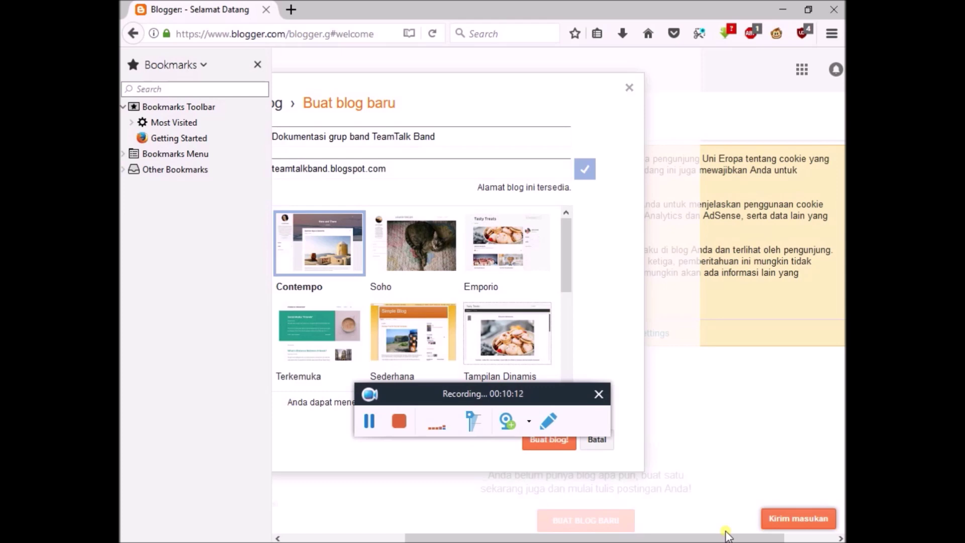
scroll(417, 296, "down", 2)
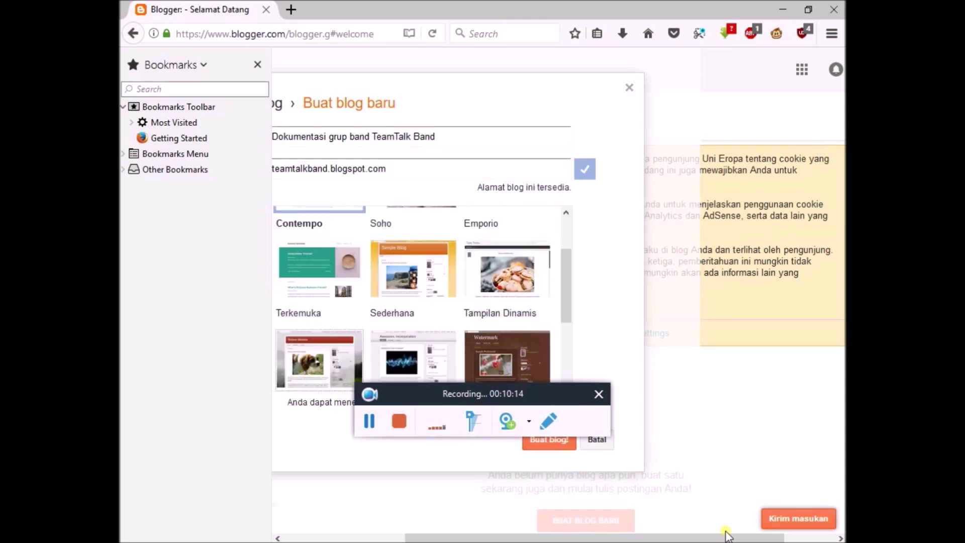
key("Tab")
key("Tab")
key("Tab")
key("Tab")
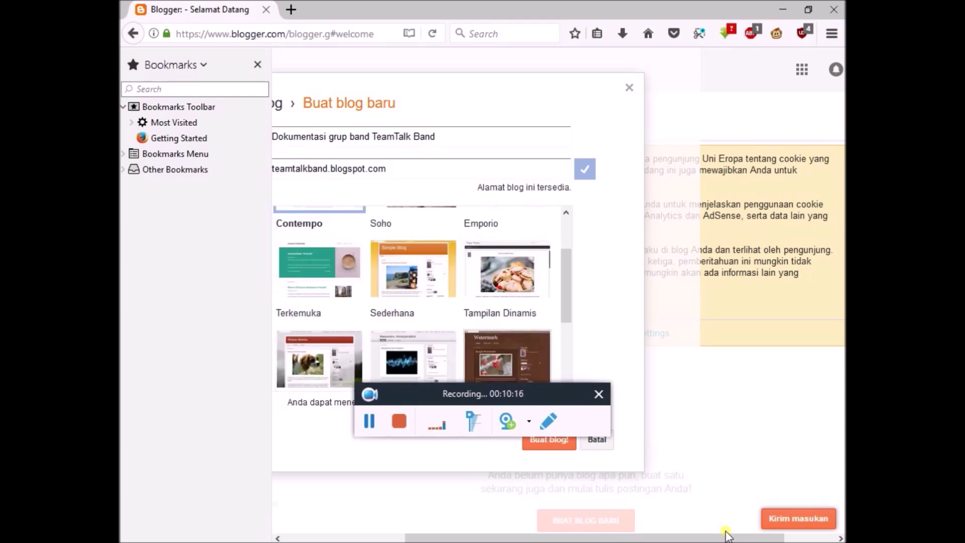
key("Tab")
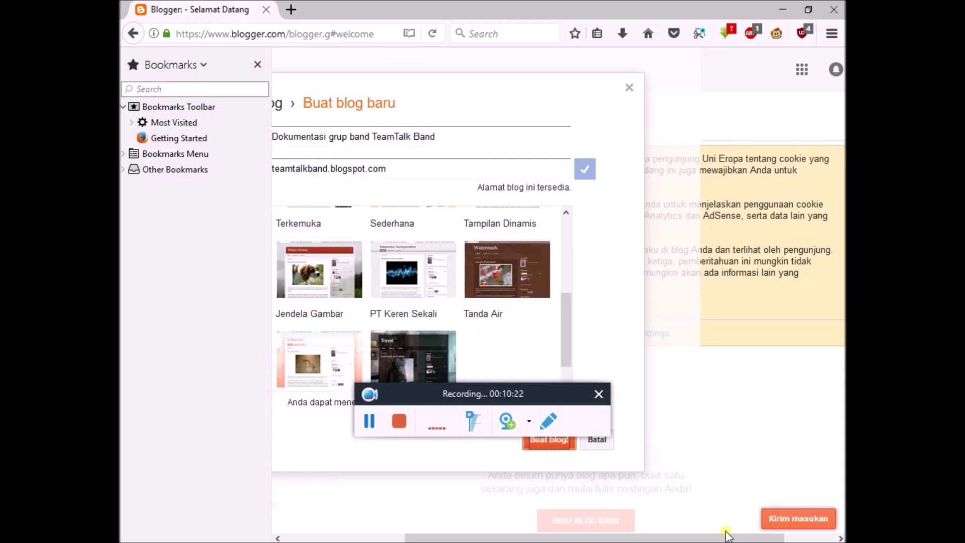
key("Return")
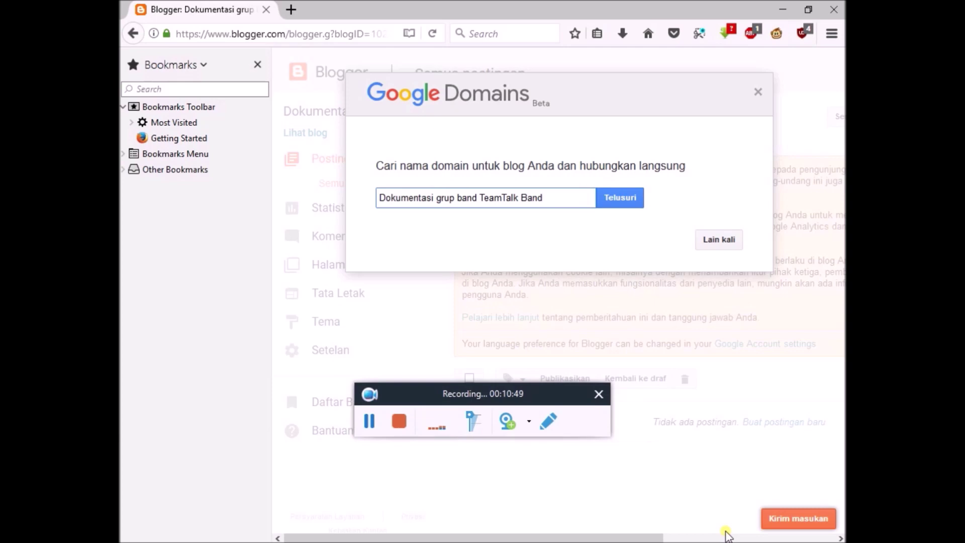
Decline the Google Domains offer by choosing to decide another time (Lain kali)
key("Tab")
key("Tab")
key("Tab")
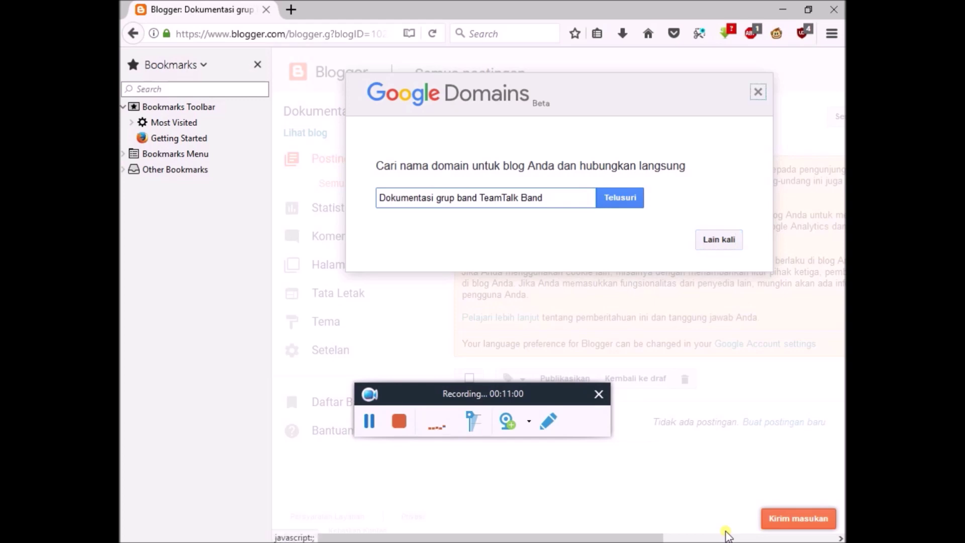
key("shift+Tab")
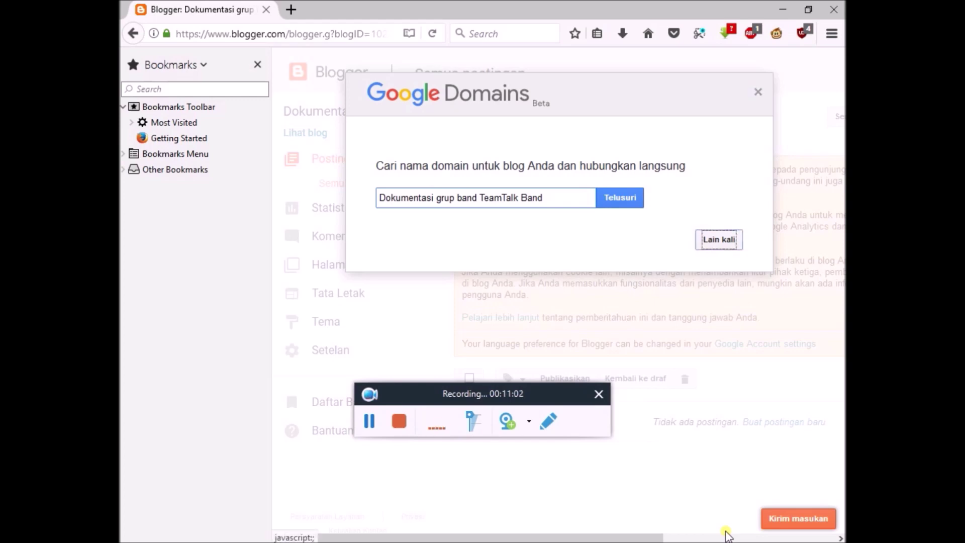
key("Return")
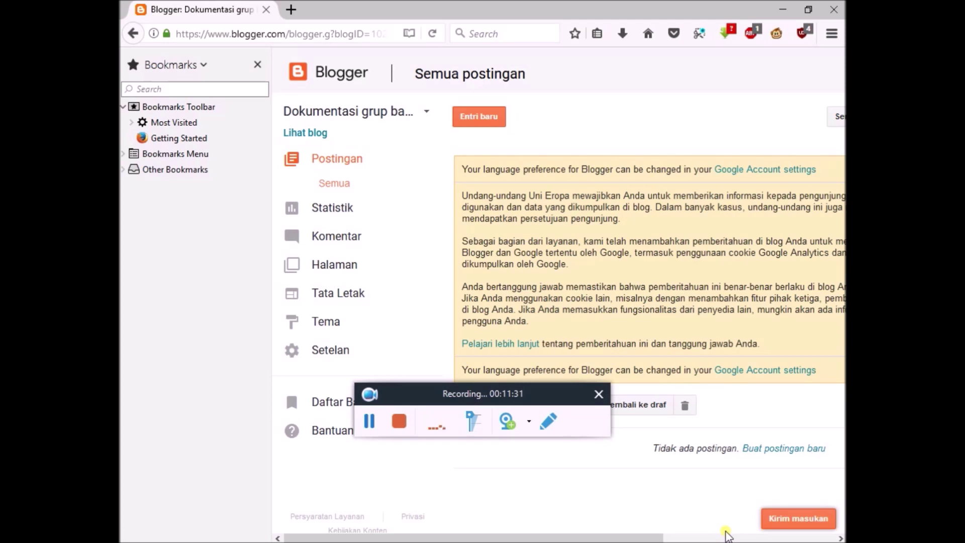
Open the new blog at teamtalkband.blogspot.com in place of the Blogger dashboard
key("ctrl+l")
key("BackSpace")
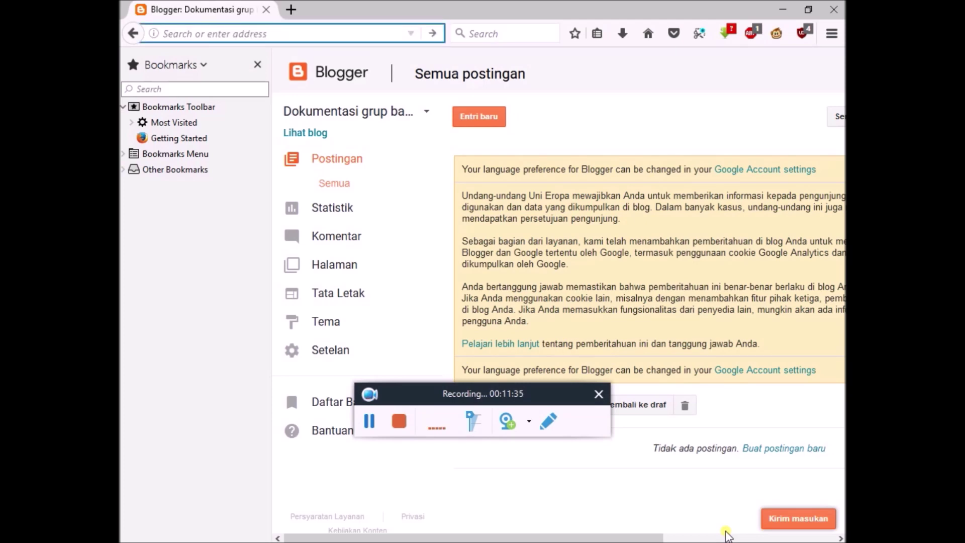
type("te")
key("BackSpace")
key("BackSpace")
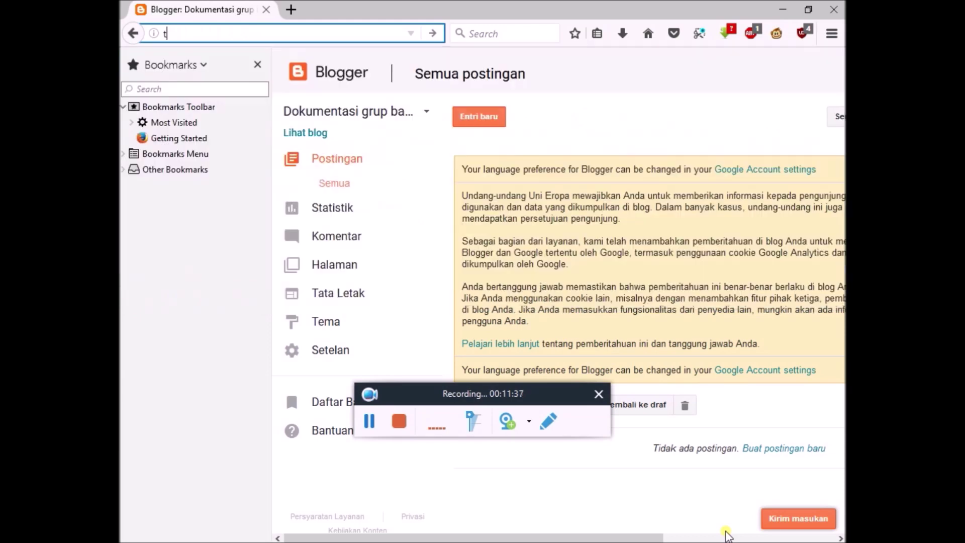
key("BackSpace")
type("teamt")
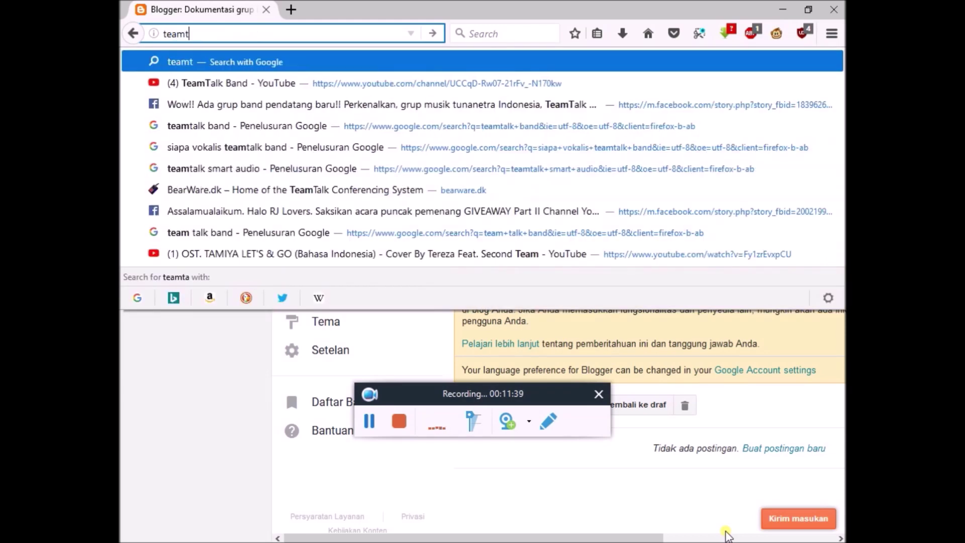
type("alkband.blogspot.com")
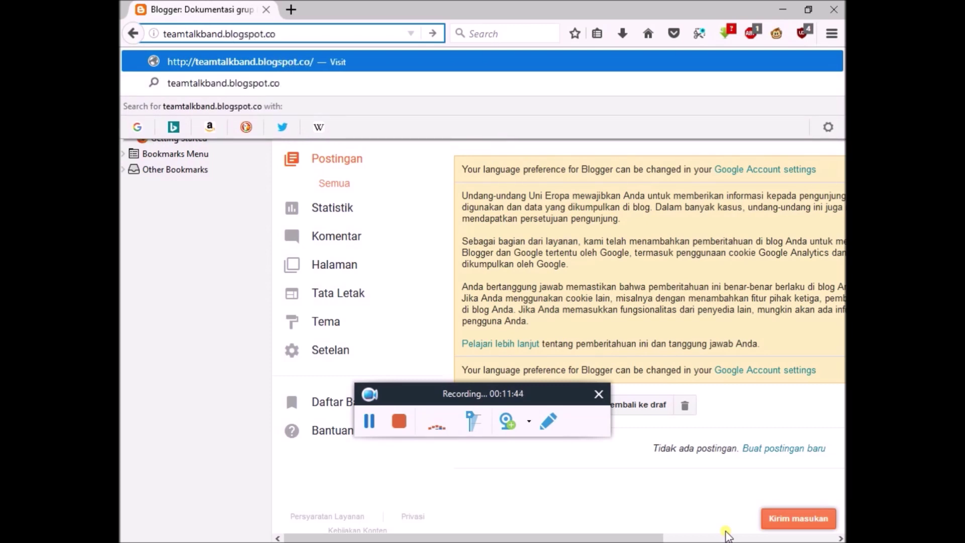
key("Return")
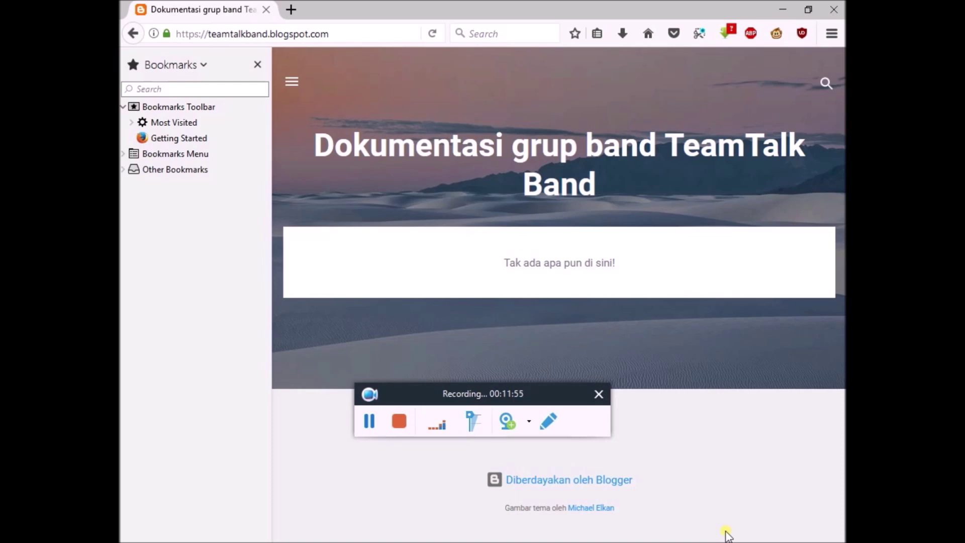
Go through the new blog's links, from the skip-to-main-content link (Langsung ke konten utama) to the report-abuse link
key("Tab")
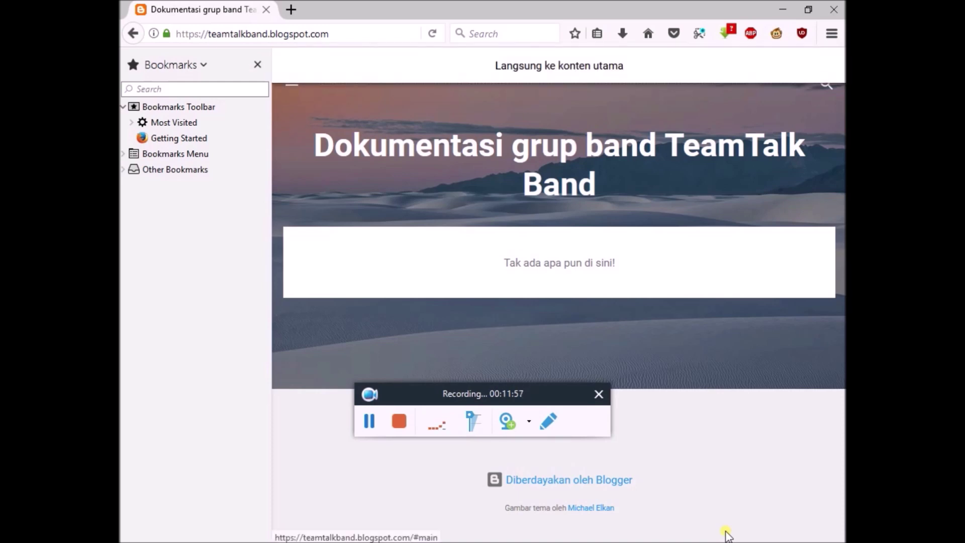
key("Tab")
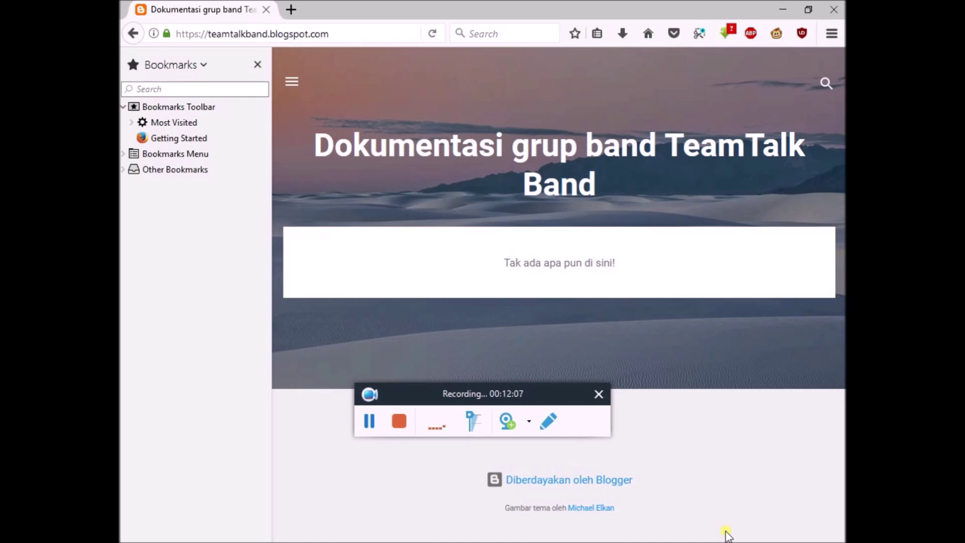
key("Tab")
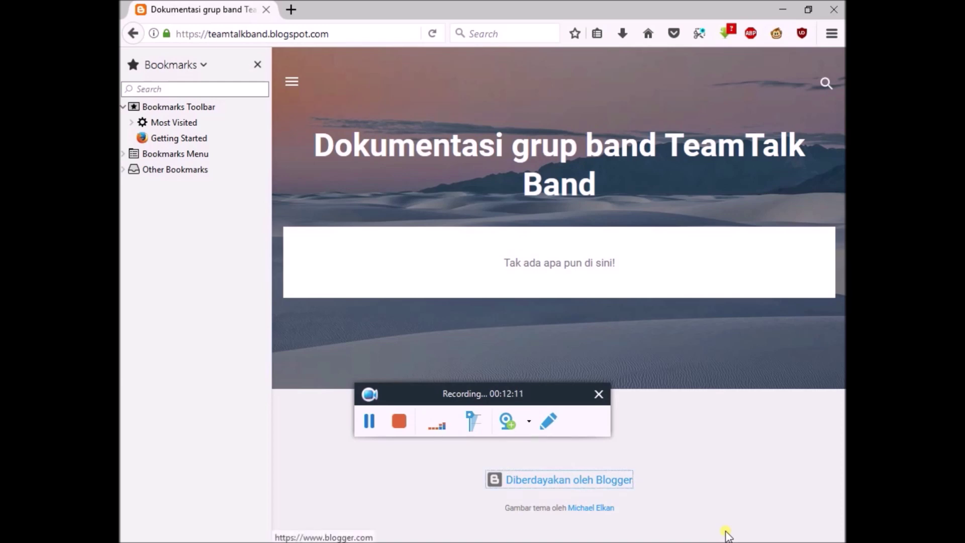
key("Tab")
key("Tab")
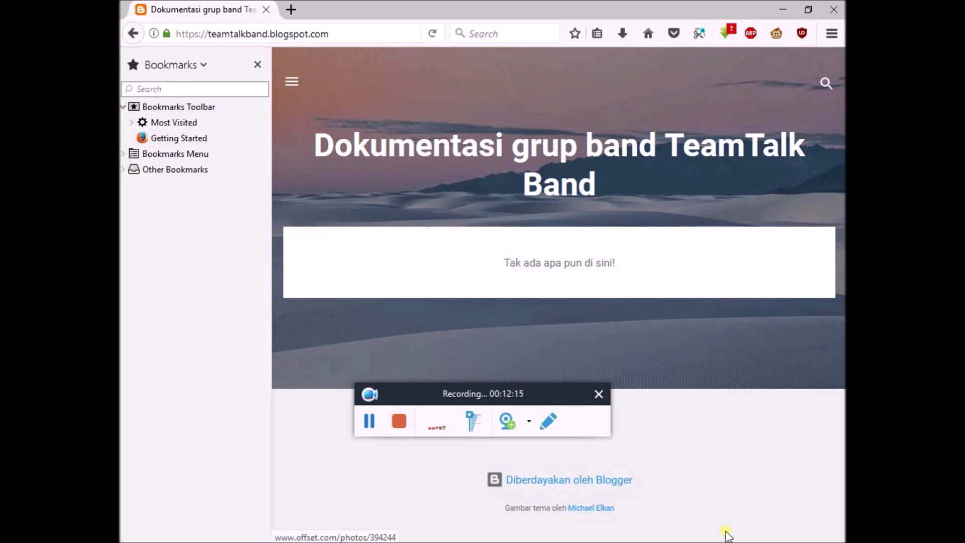
key("Tab")
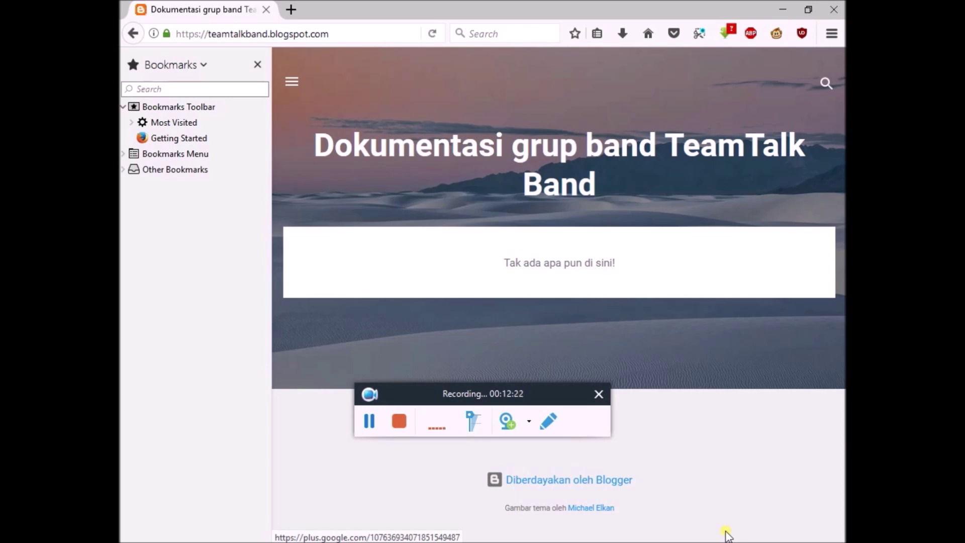
key("Tab")
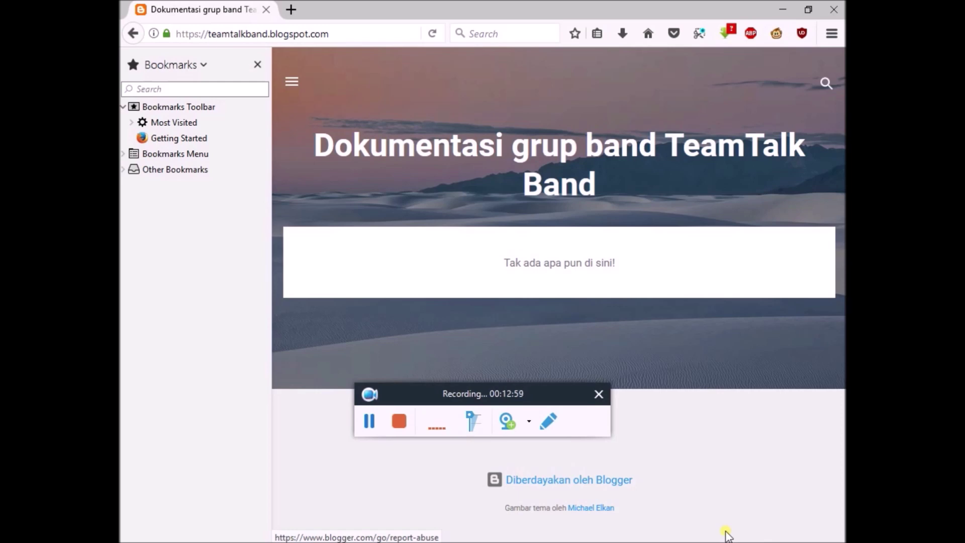
Show the Windows desktop and select the Mozilla Firefox shortcut
key("super+d")
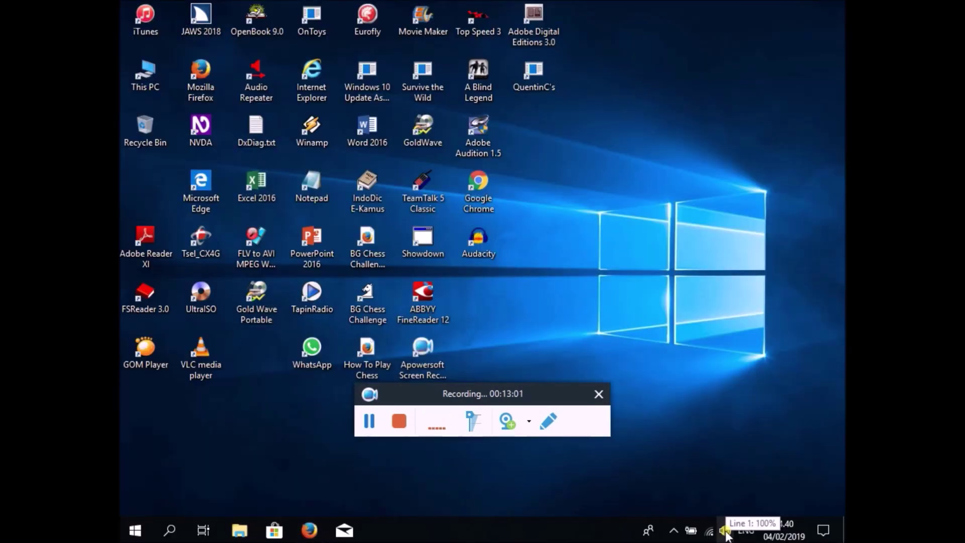
key("m")
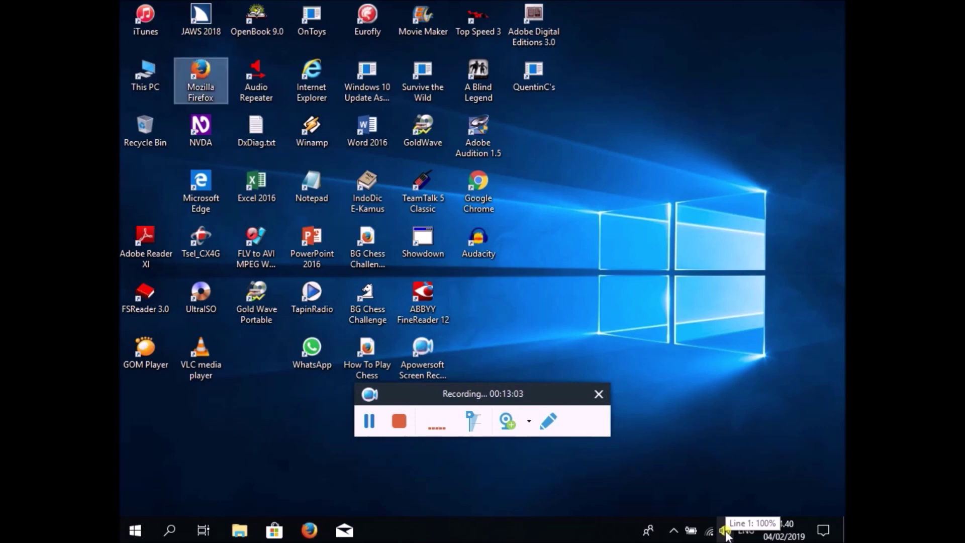